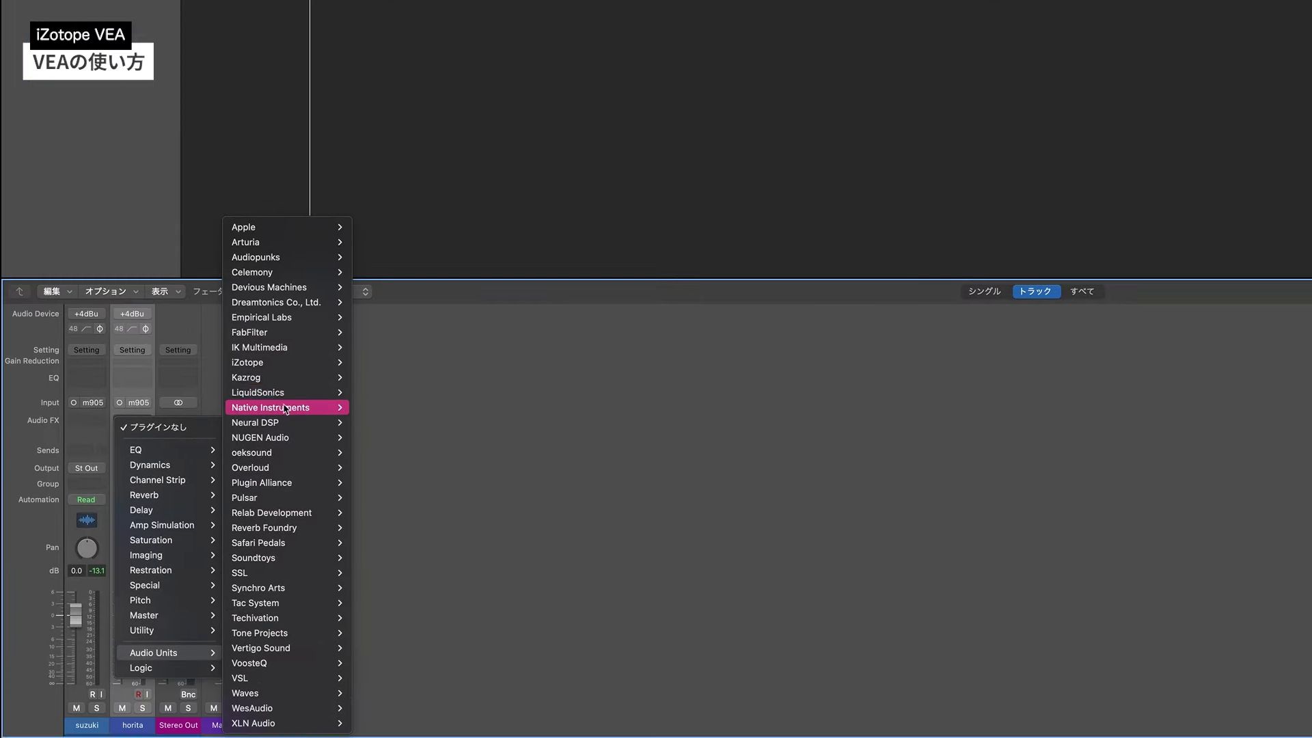
# Insert a mono instance of iZotope VEA on the second voice track and position its window over the empty arrangement area.
pyautogui.moveTo(282, 365)
pyautogui.moveTo(375, 719)
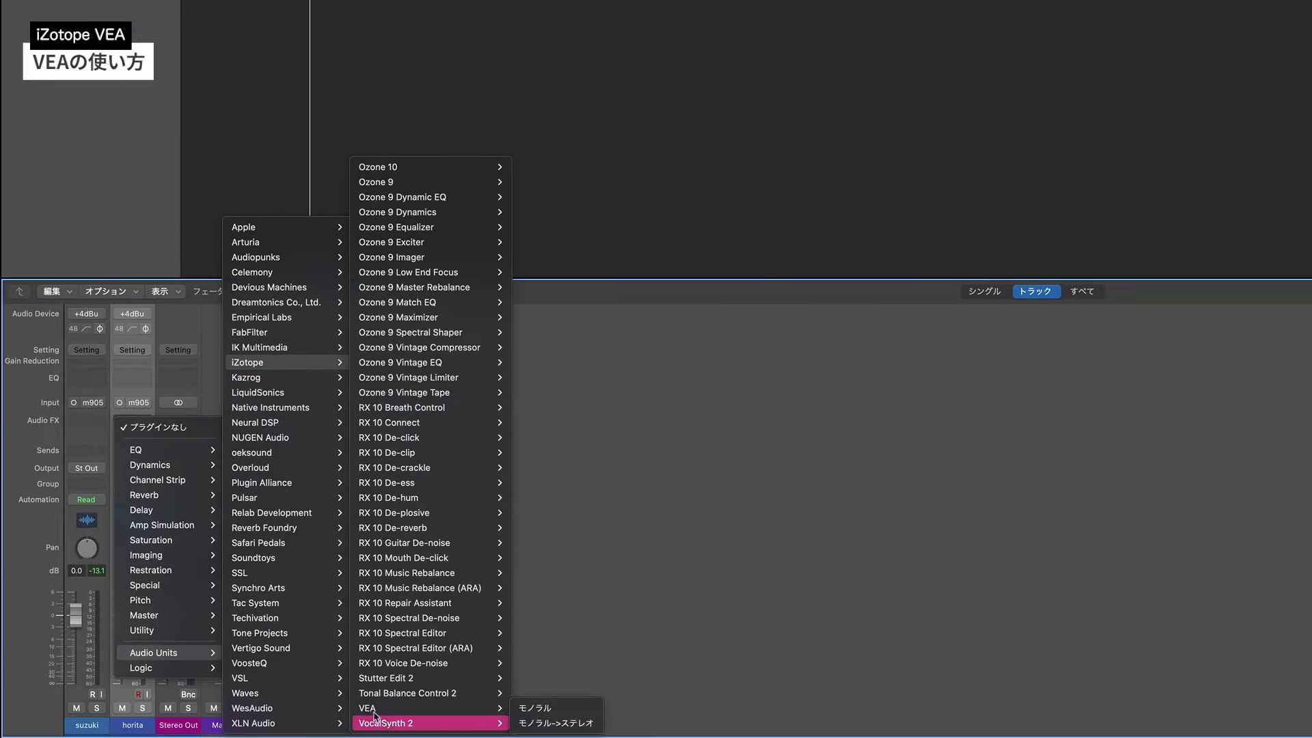
pyautogui.click(535, 708)
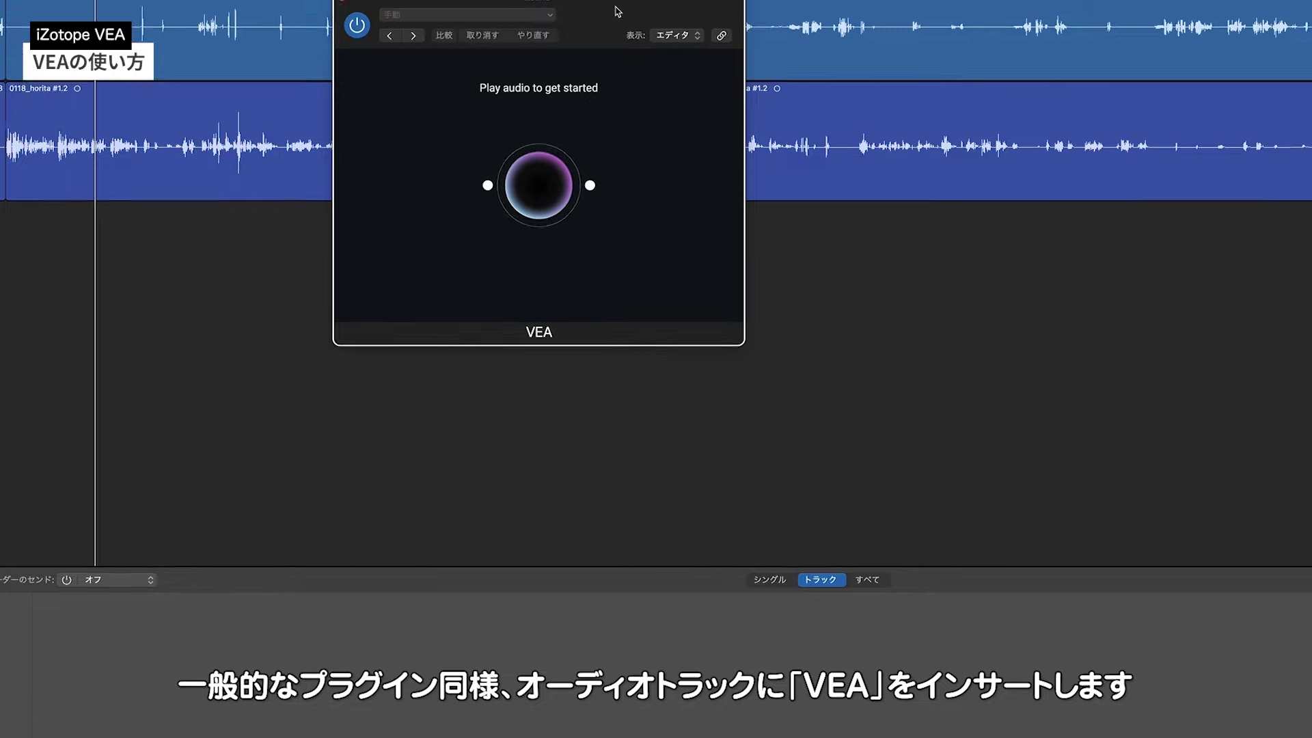
pyautogui.moveTo(617, 12); pyautogui.dragTo(766, 167)
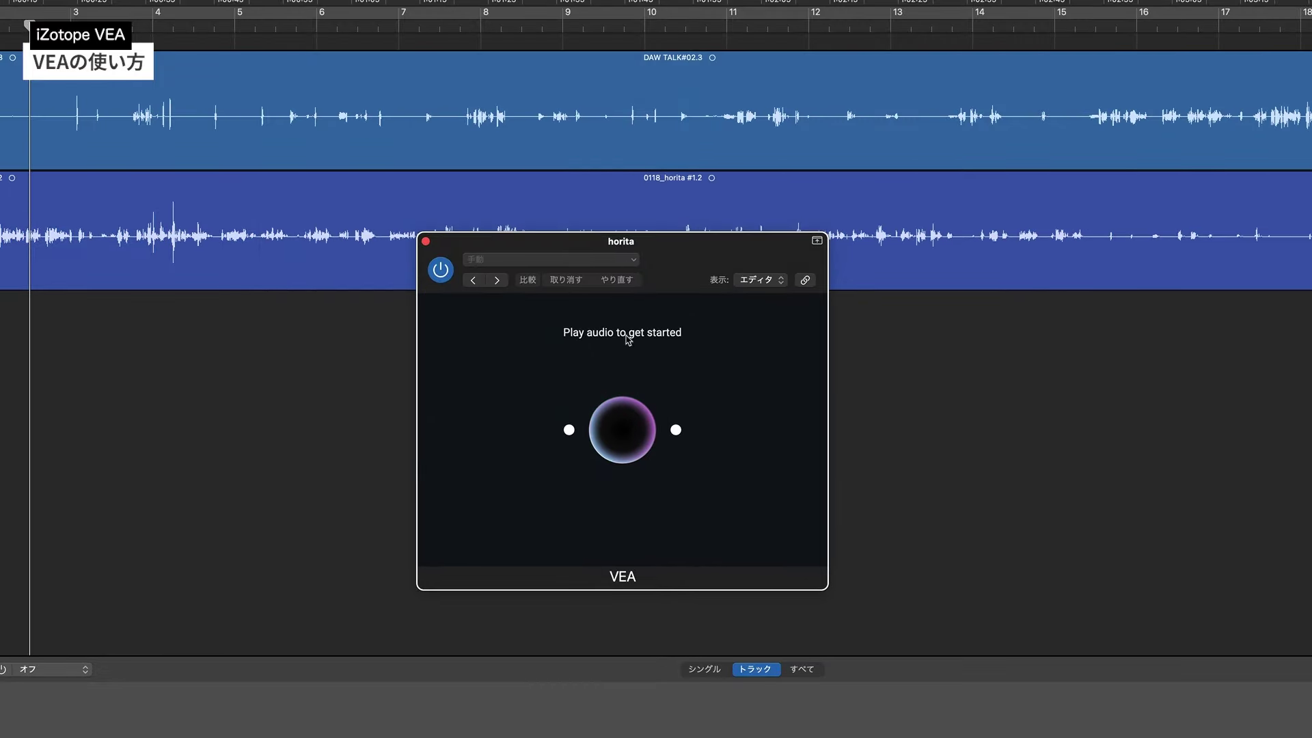
# Play the project from near its start so VEA can detect and analyse the voice.
pyautogui.click(2, 34)
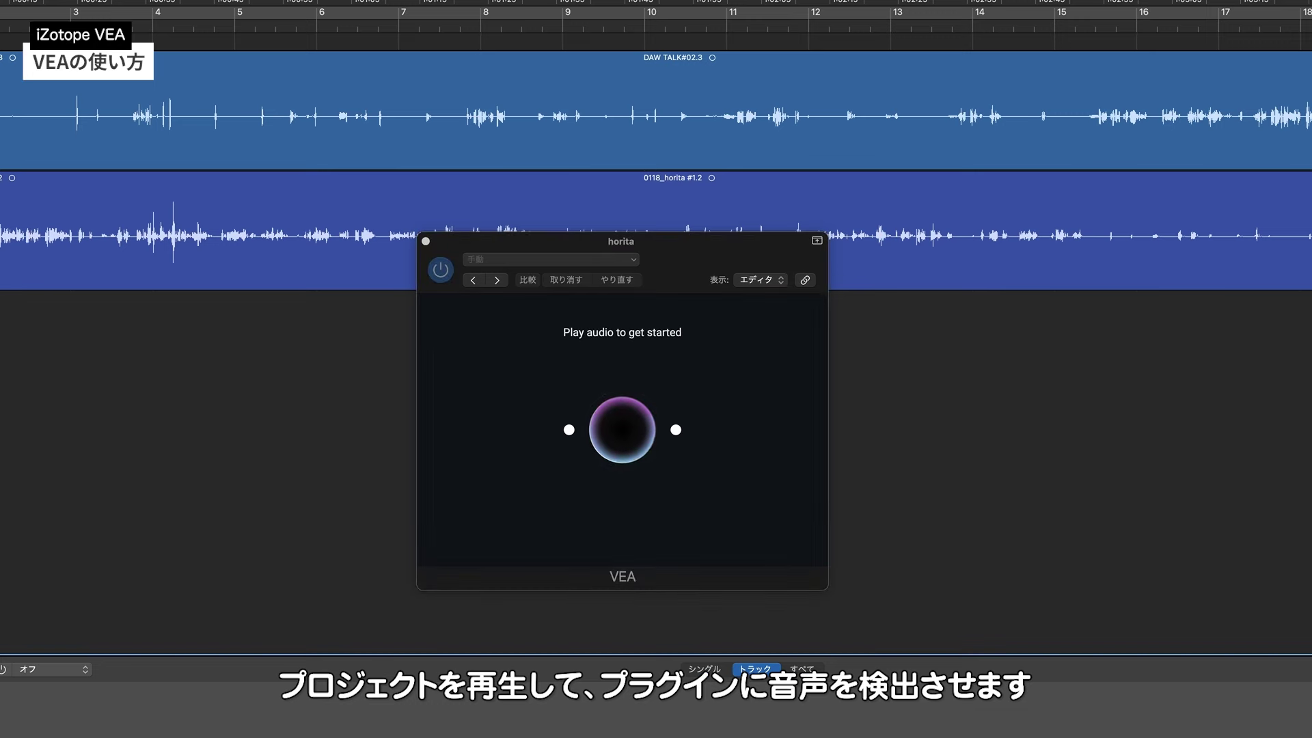
pyautogui.click(651, 242)
pyautogui.press('space')
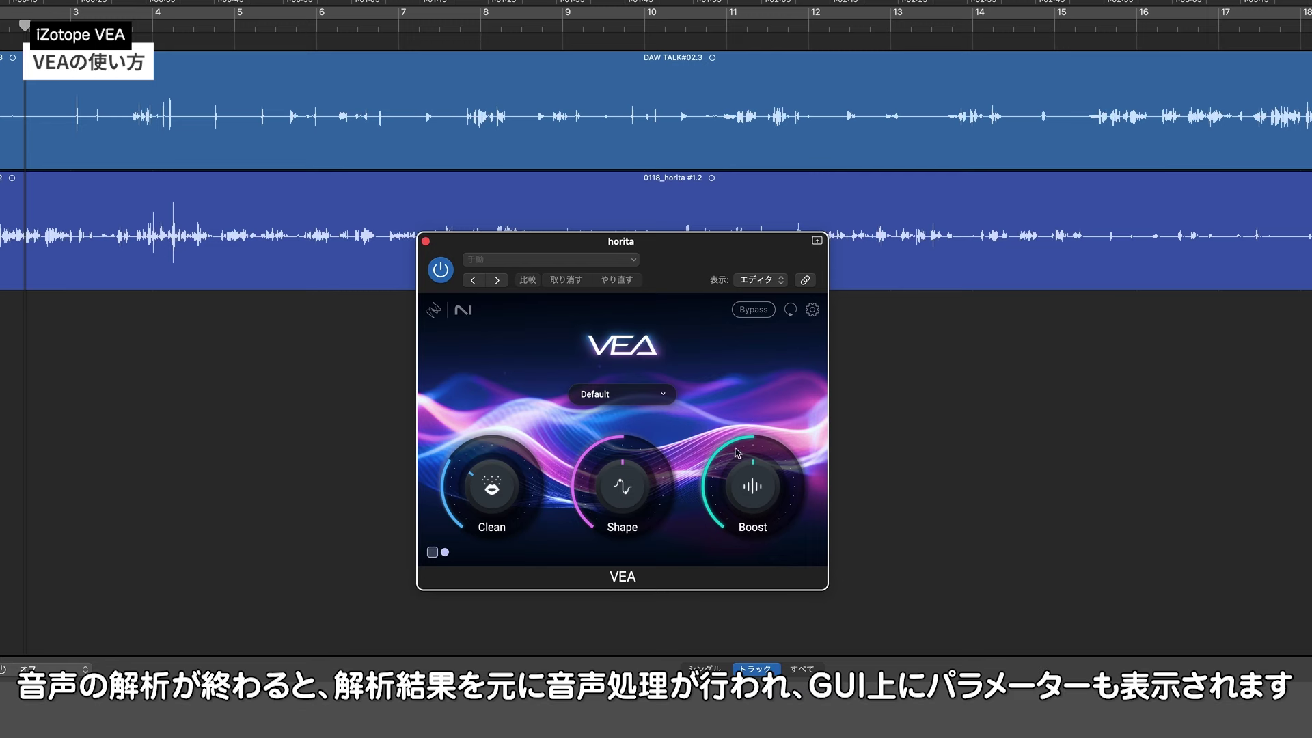
pyautogui.moveTo(503, 450)
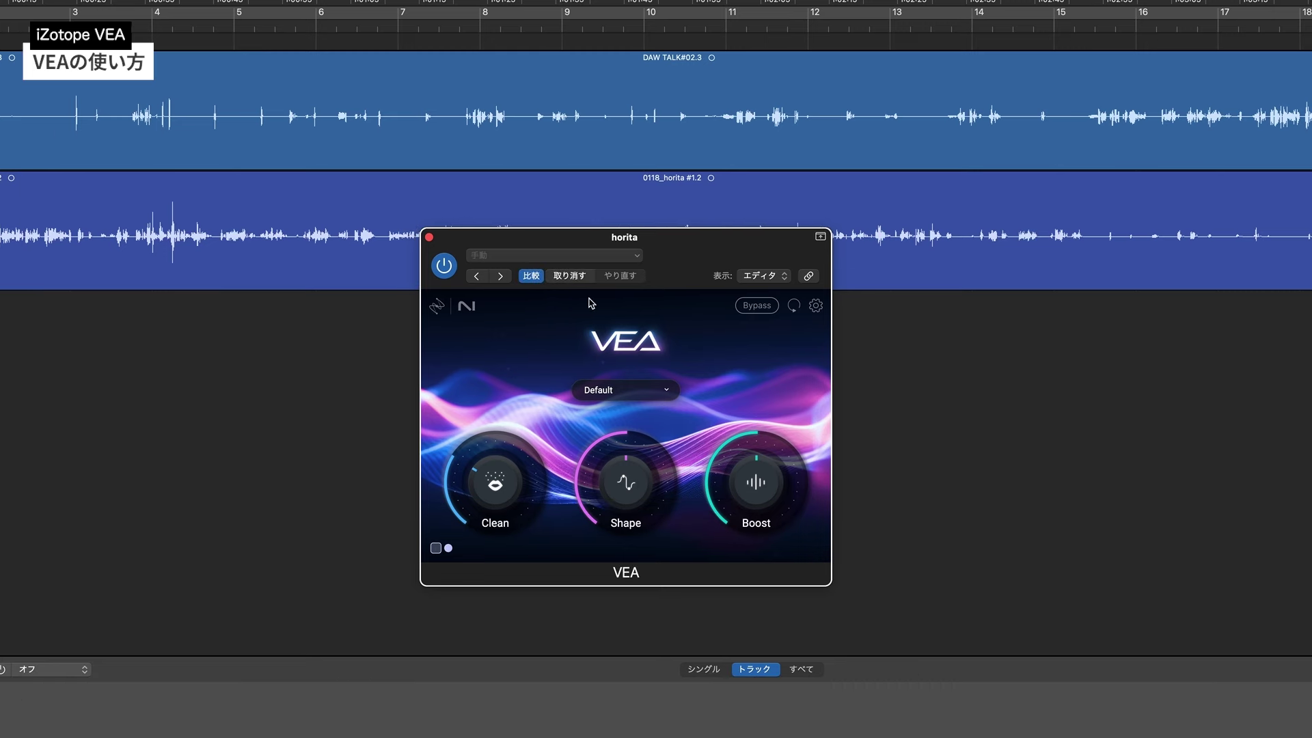
# Compare the voice with and without VEA by toggling Bypass during playback, ending with the processing active.
pyautogui.click(756, 306)
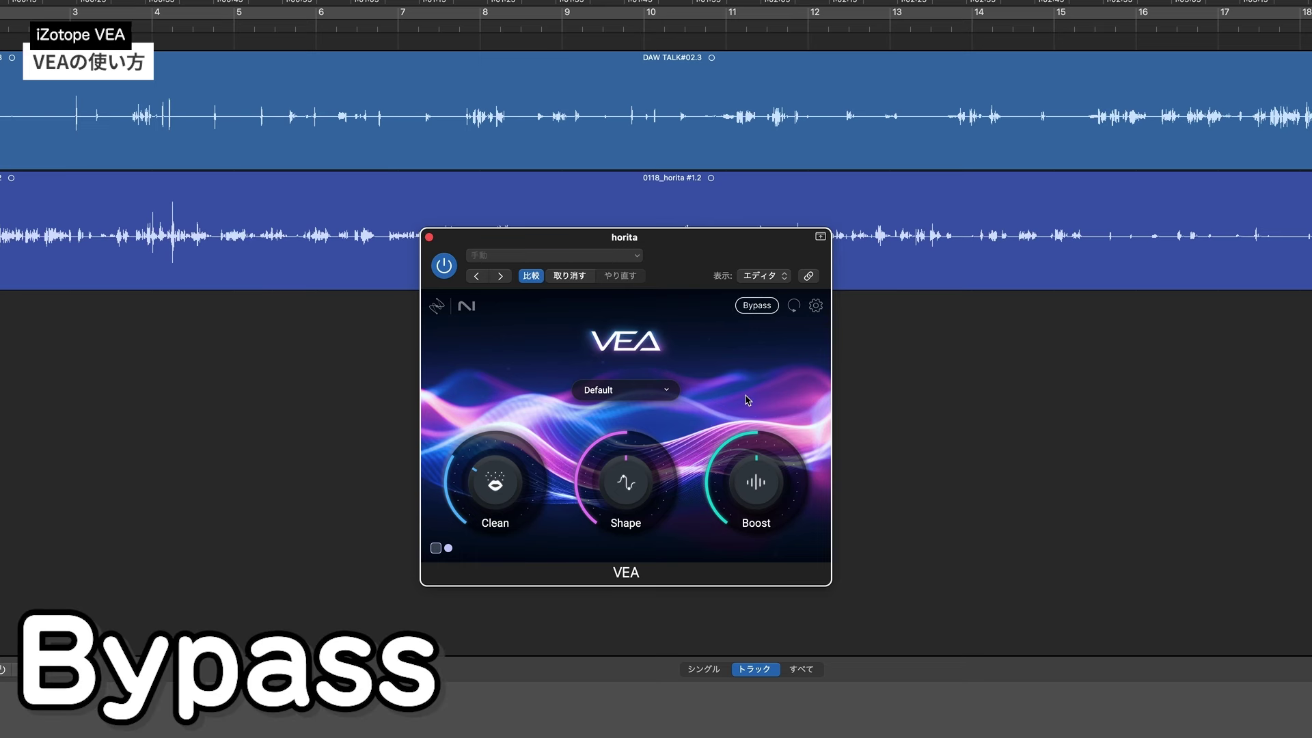
pyautogui.click(759, 305)
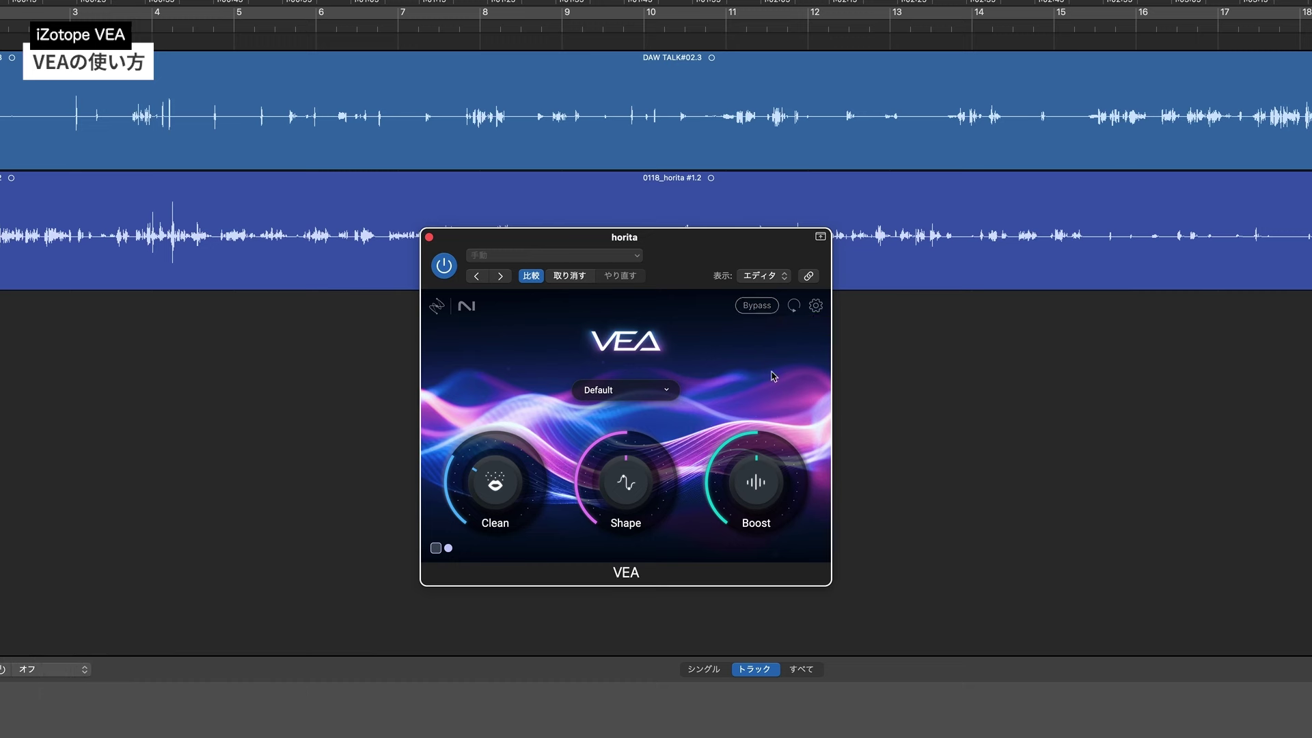
pyautogui.click(756, 305)
pyautogui.press('space')
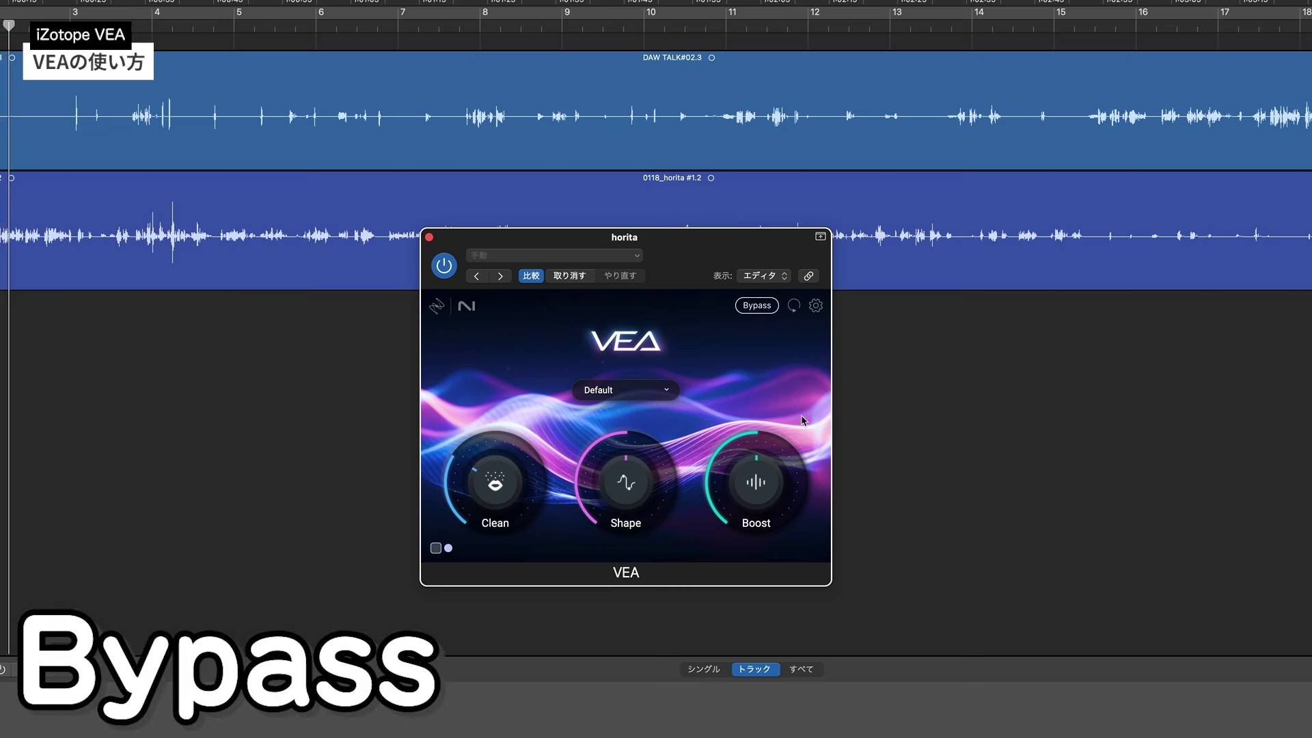
pyautogui.click(756, 305)
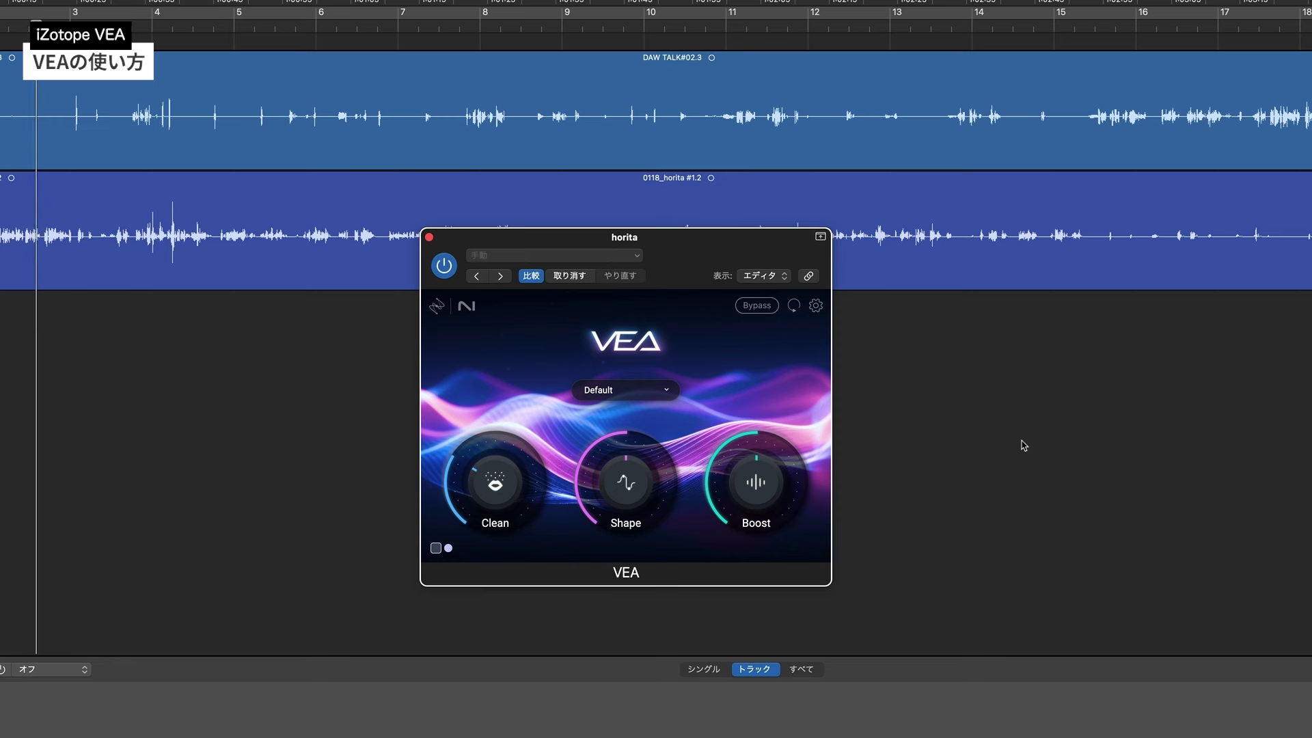
# Solo the second voice track, turn VEA's Clean fully down, and play the recording from near its start.
pyautogui.moveTo(654, 465)
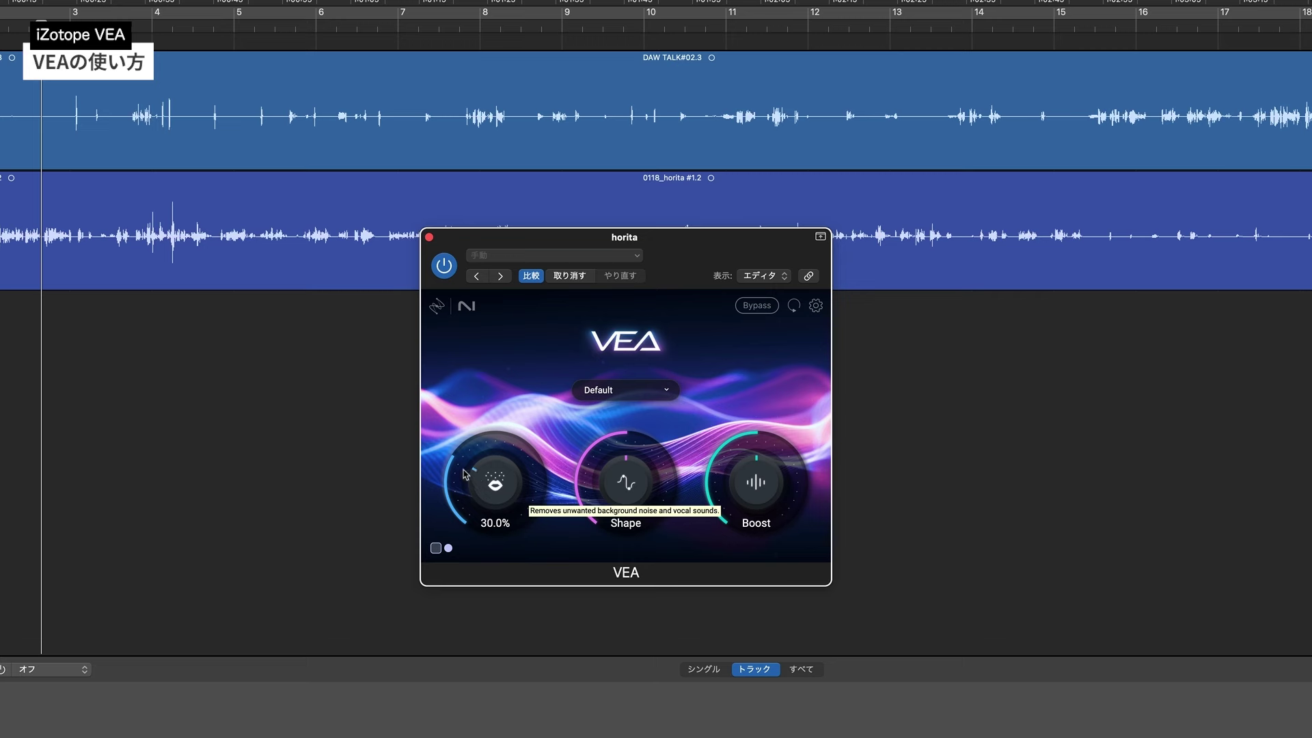
pyautogui.click(381, 444)
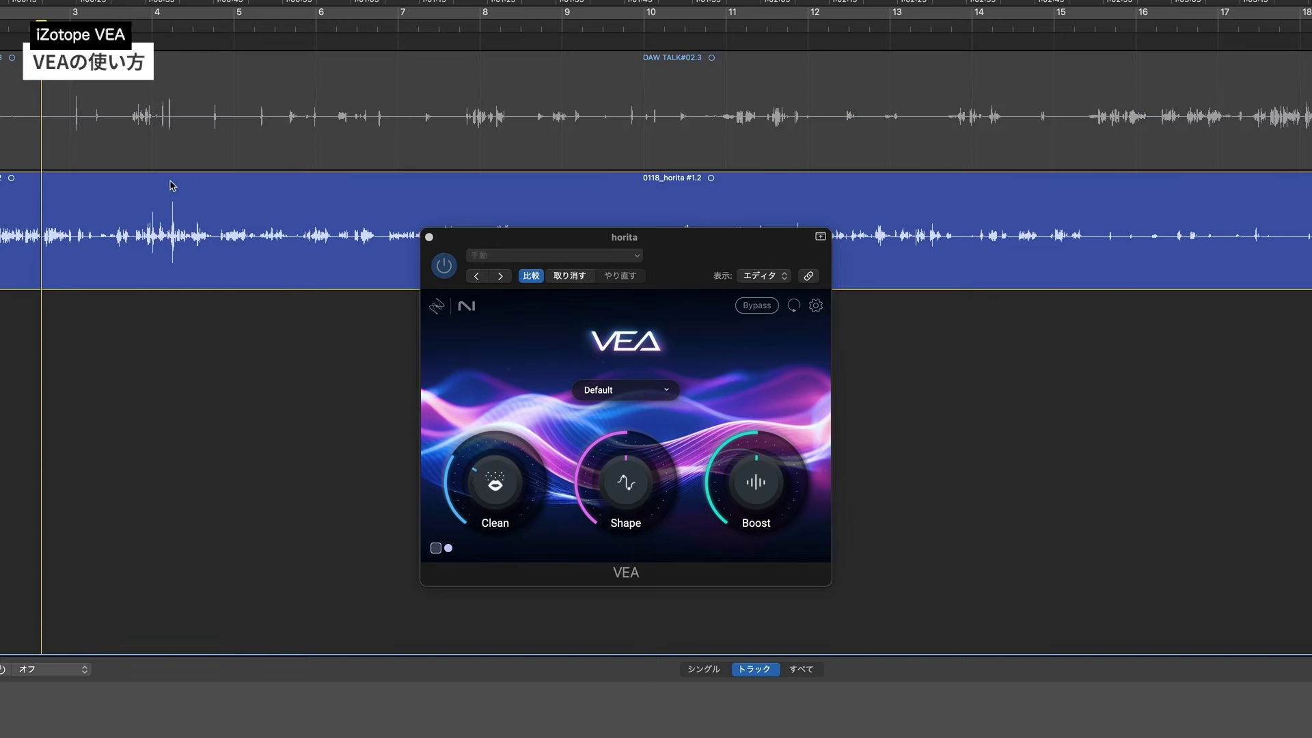
pyautogui.moveTo(480, 517); pyautogui.dragTo(483, 650)
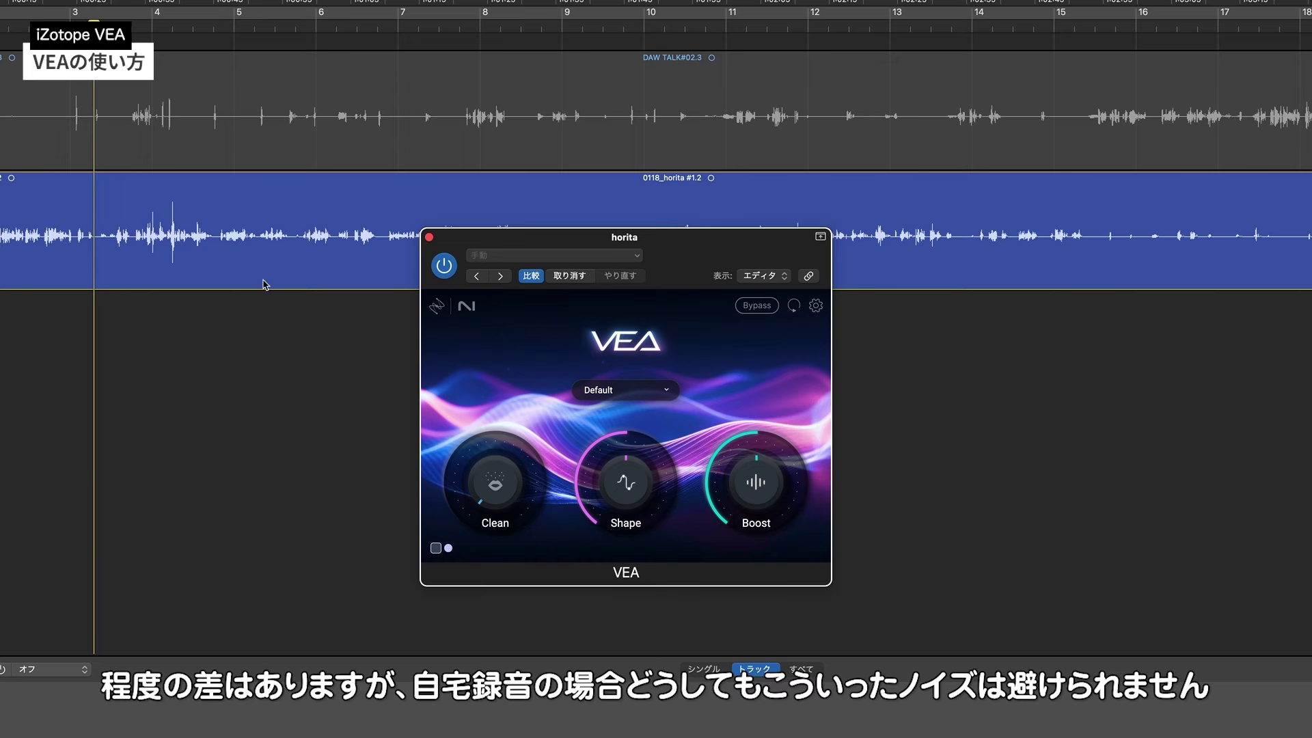
pyautogui.click(11, 32)
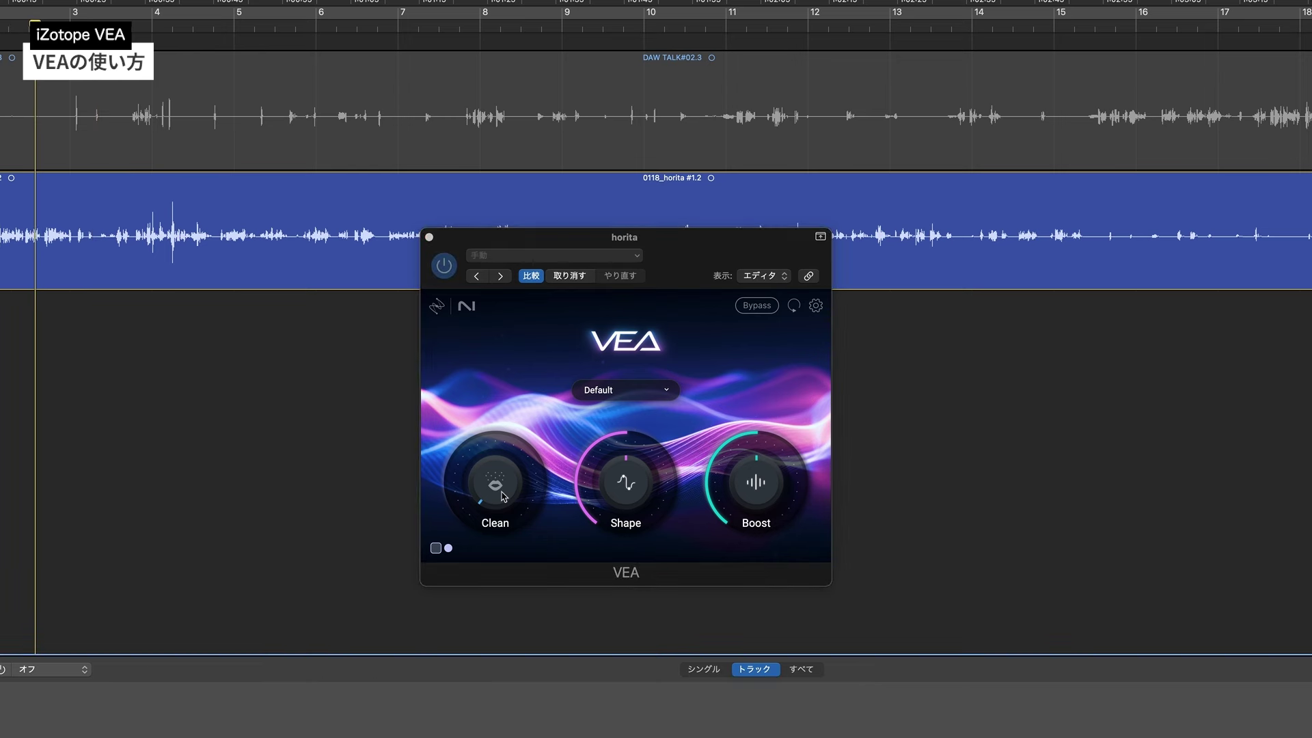
pyautogui.press('space')
# Raise Clean in stages to its maximum while listening, and return it to 30%.
pyautogui.moveTo(502, 496); pyautogui.dragTo(471, 369)
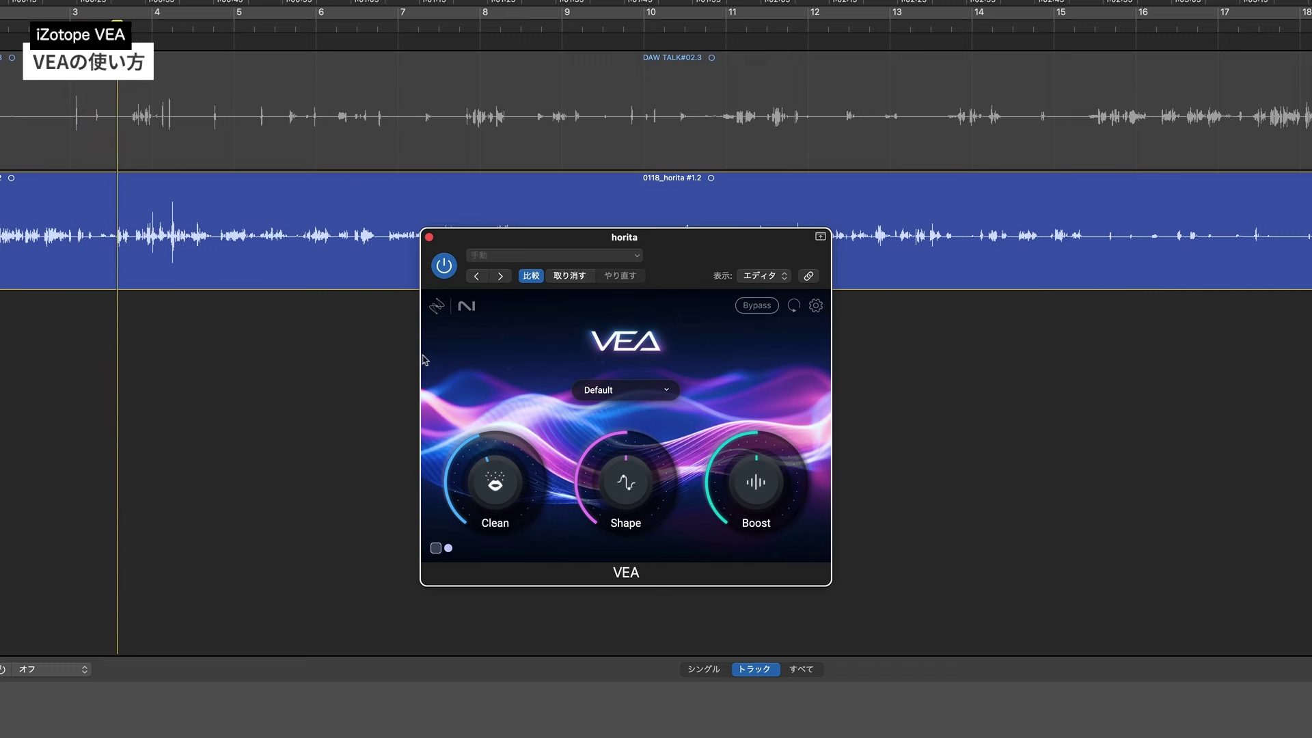
pyautogui.click(376, 317)
pyautogui.moveTo(509, 517); pyautogui.dragTo(390, 401)
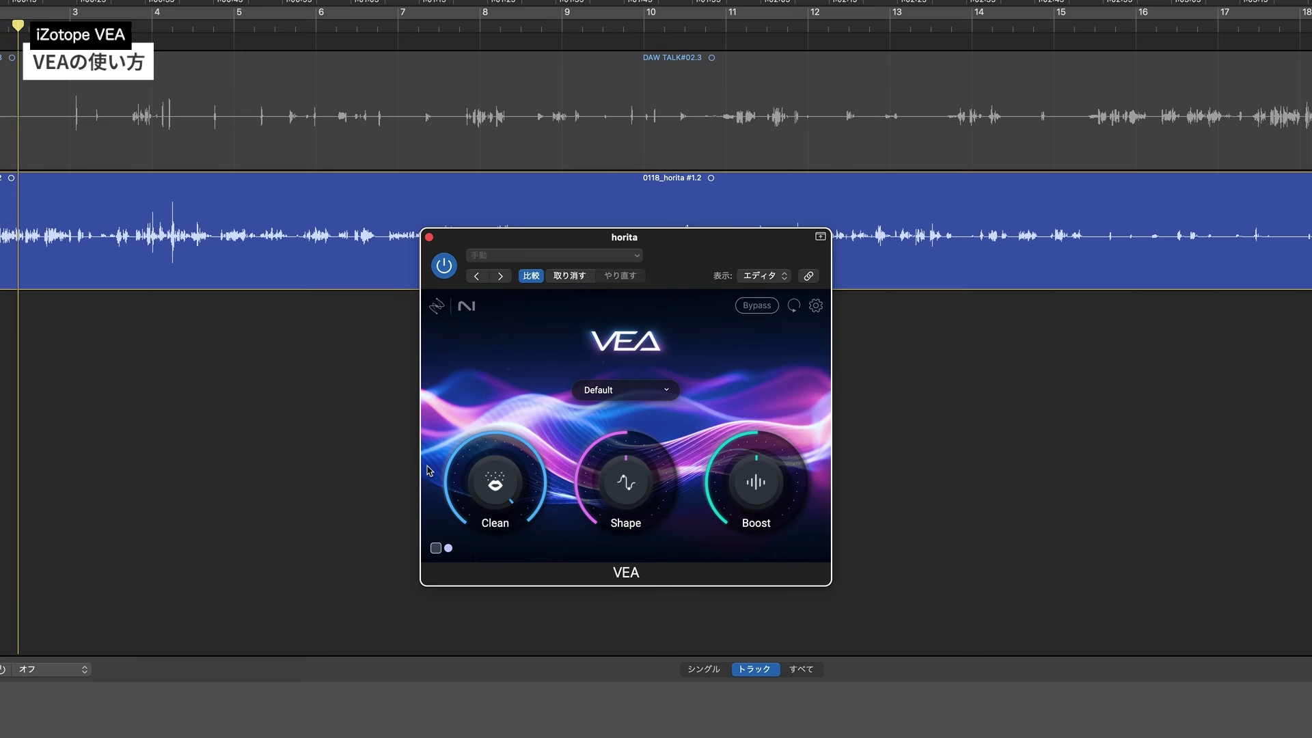
pyautogui.moveTo(504, 470); pyautogui.dragTo(483, 636)
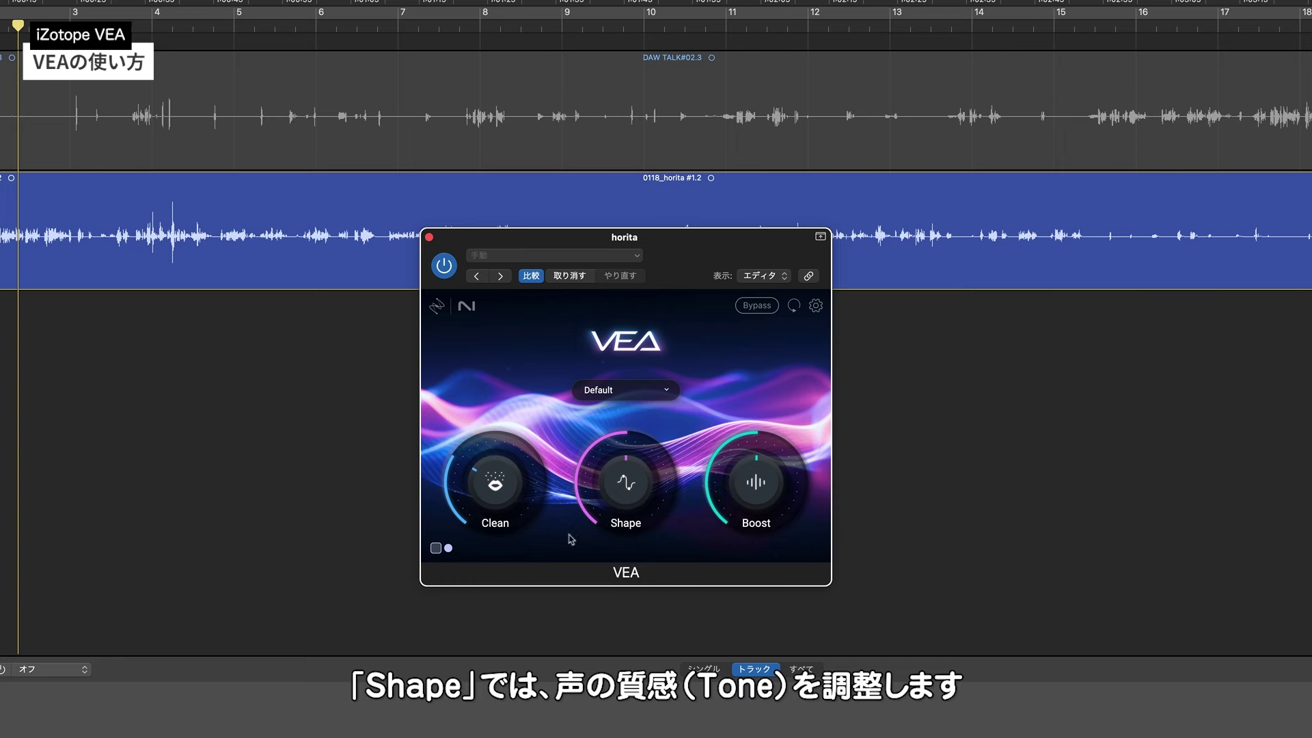
# Audition Shape from its minimum through about 56% to nearly full, and return it to its middle setting.
pyautogui.moveTo(606, 507)
pyautogui.moveTo(599, 457); pyautogui.dragTo(568, 534)
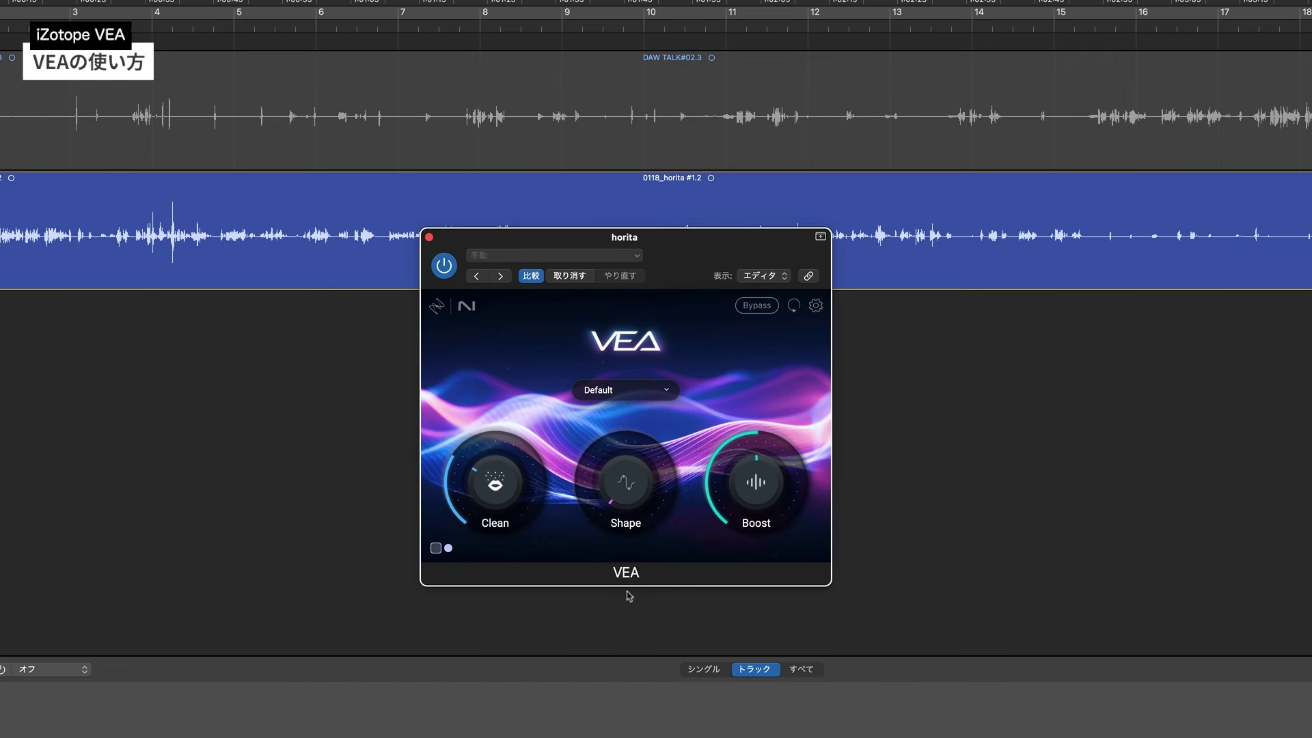
pyautogui.moveTo(656, 489)
pyautogui.moveTo(626, 496); pyautogui.dragTo(579, 335)
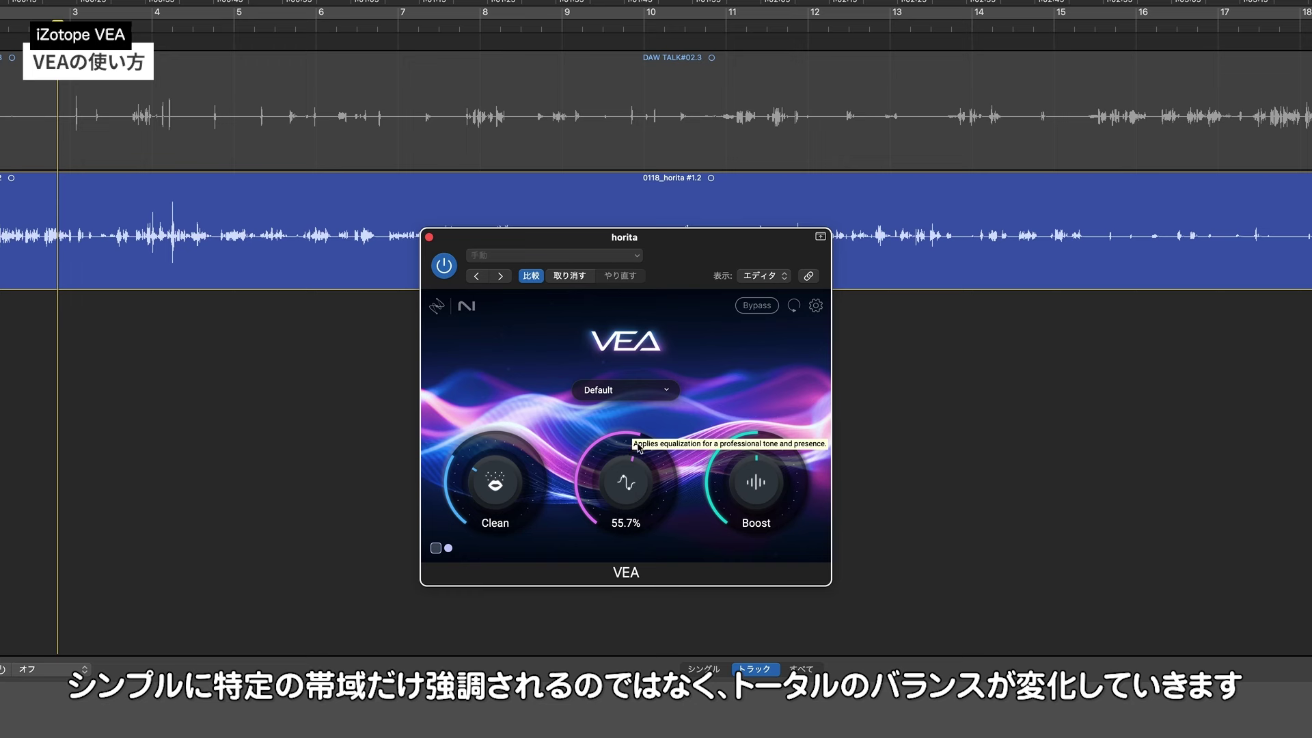
pyautogui.moveTo(624, 471); pyautogui.dragTo(629, 396)
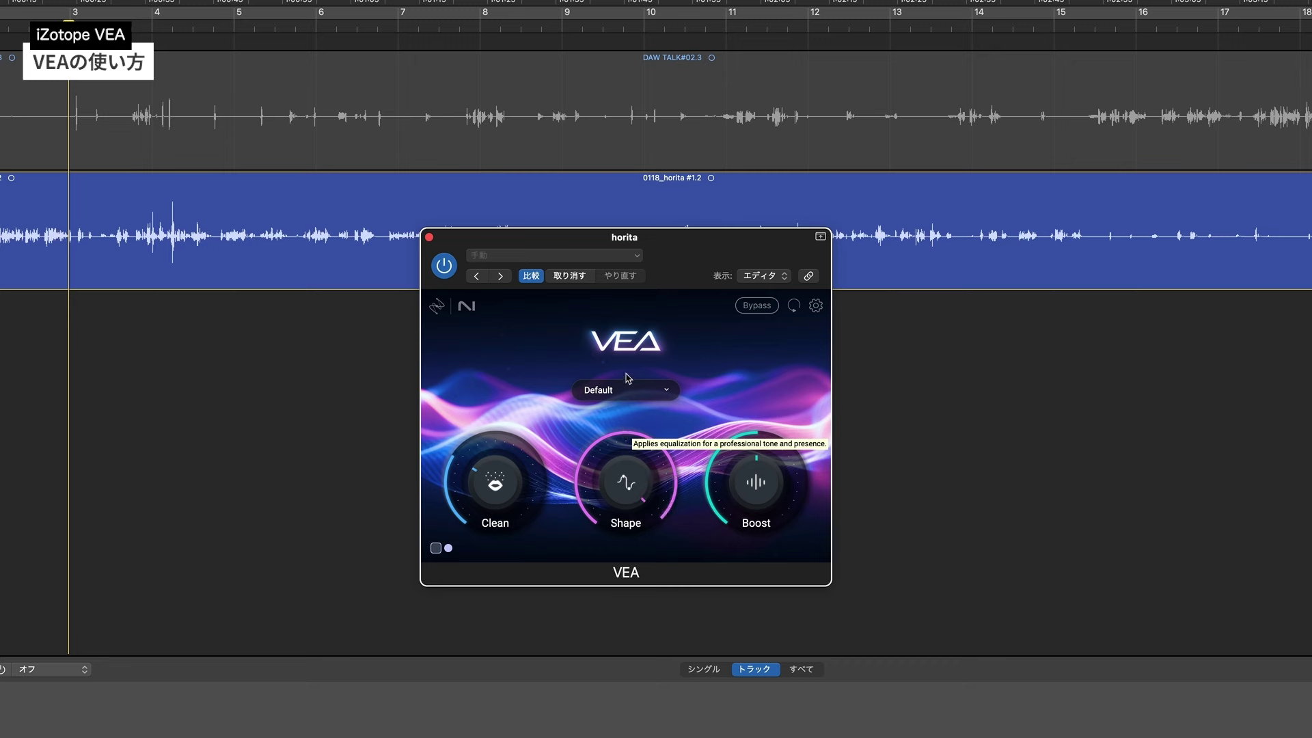
pyautogui.moveTo(622, 536)
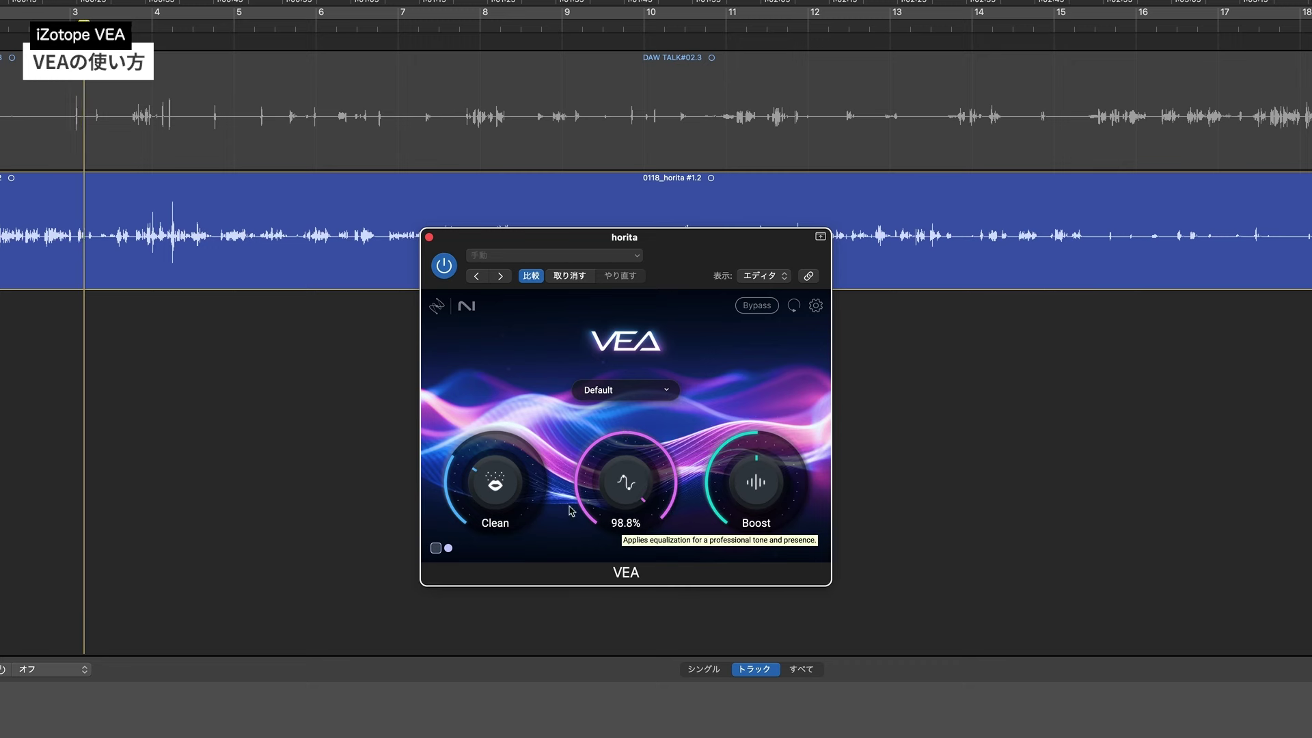
pyautogui.moveTo(621, 493); pyautogui.dragTo(612, 605)
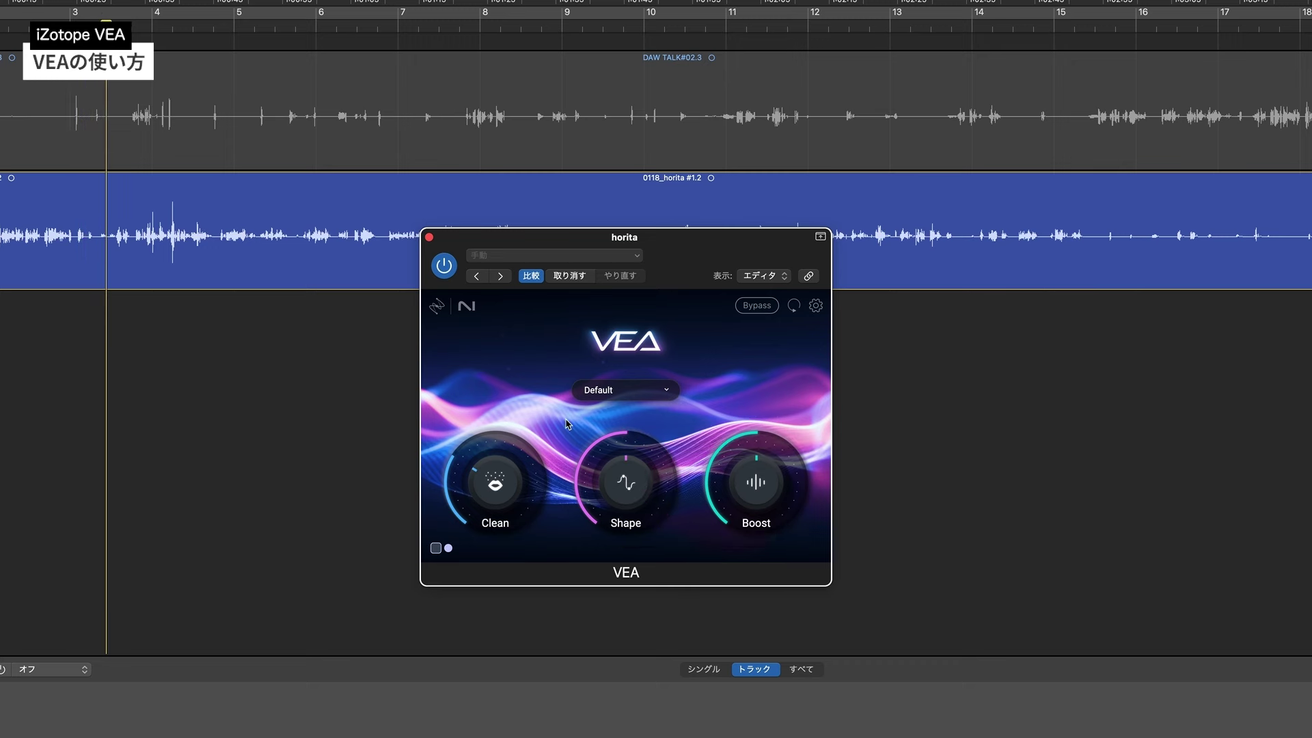
# Audition Boost with Shape fully down, from a reduced setting up to its maximum and back down.
pyautogui.moveTo(612, 468)
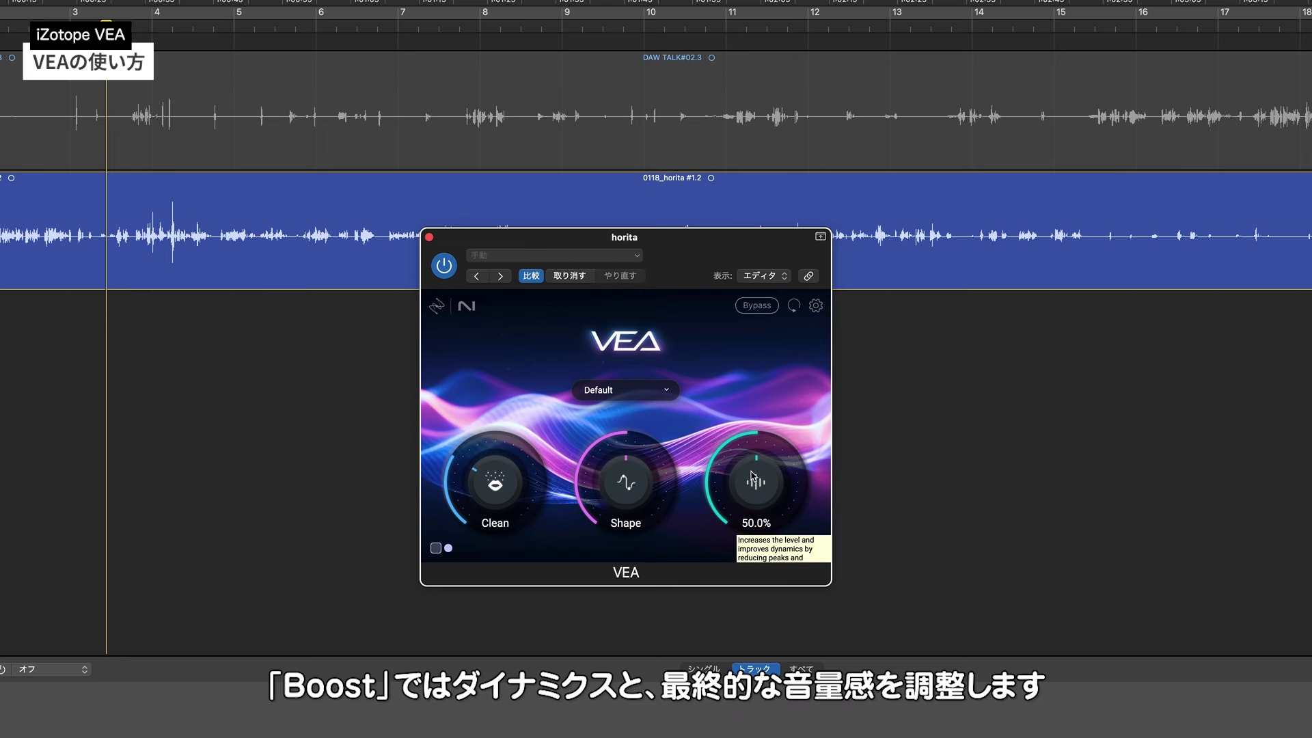
pyautogui.moveTo(752, 473); pyautogui.dragTo(717, 502)
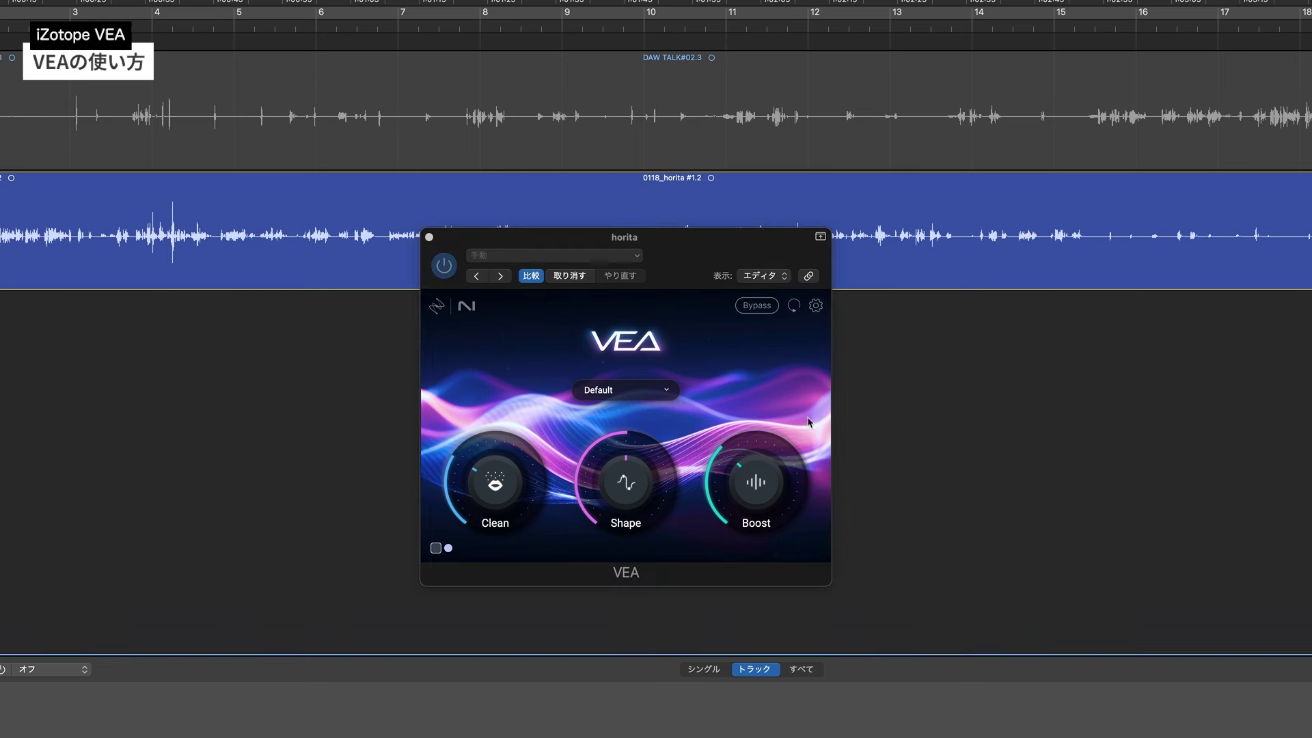
pyautogui.moveTo(640, 462); pyautogui.dragTo(640, 519)
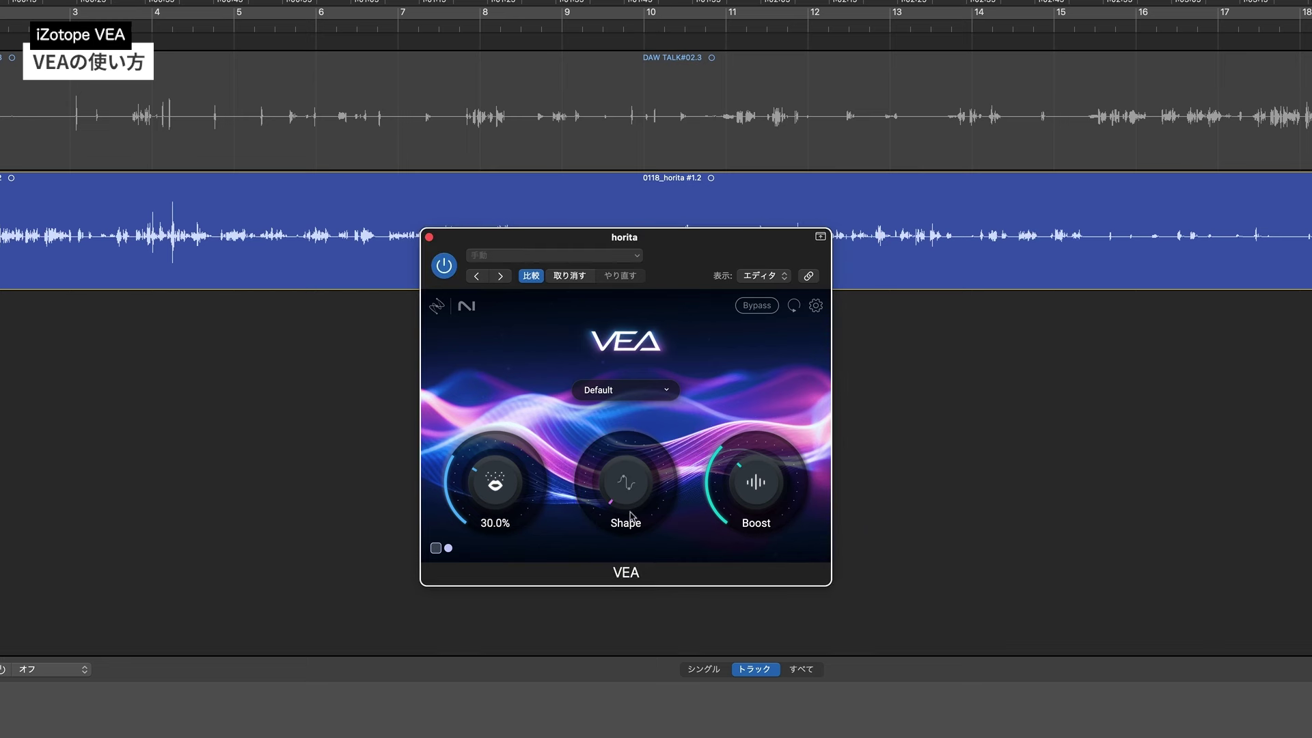
pyautogui.moveTo(704, 477); pyautogui.dragTo(756, 216)
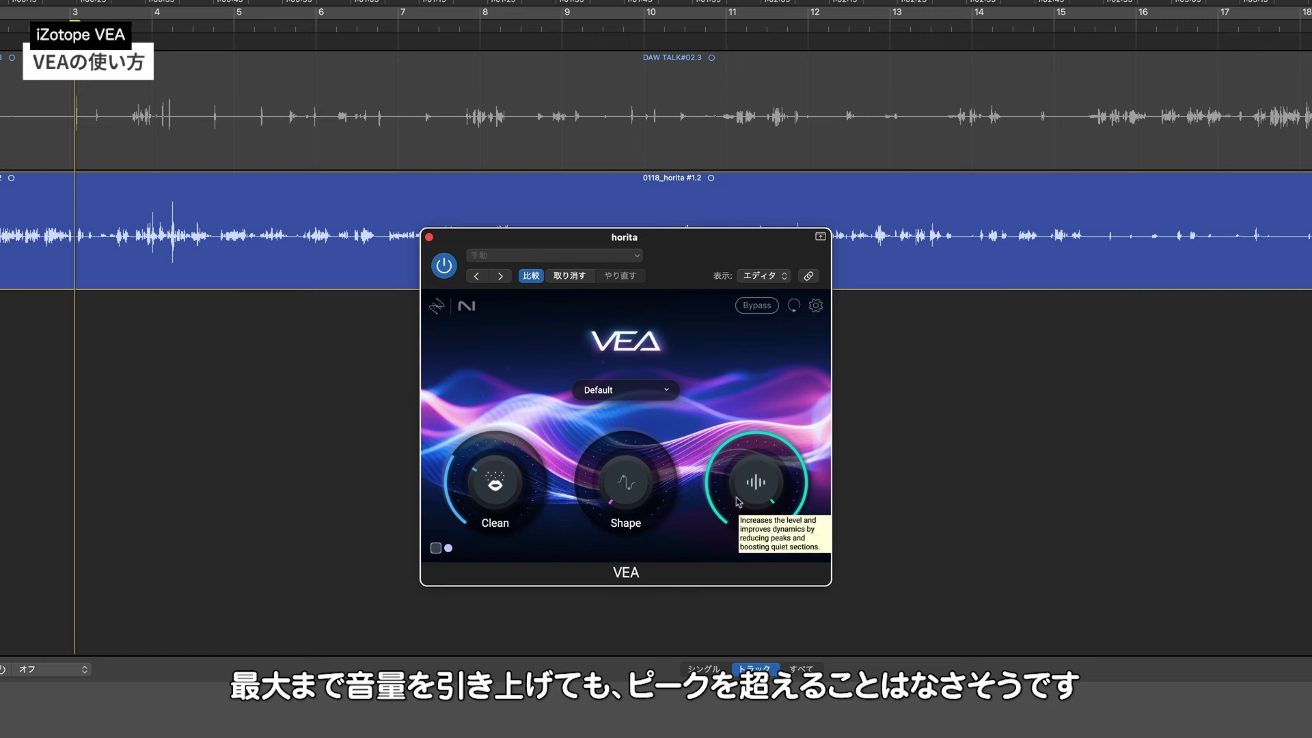
pyautogui.moveTo(765, 490); pyautogui.dragTo(757, 646)
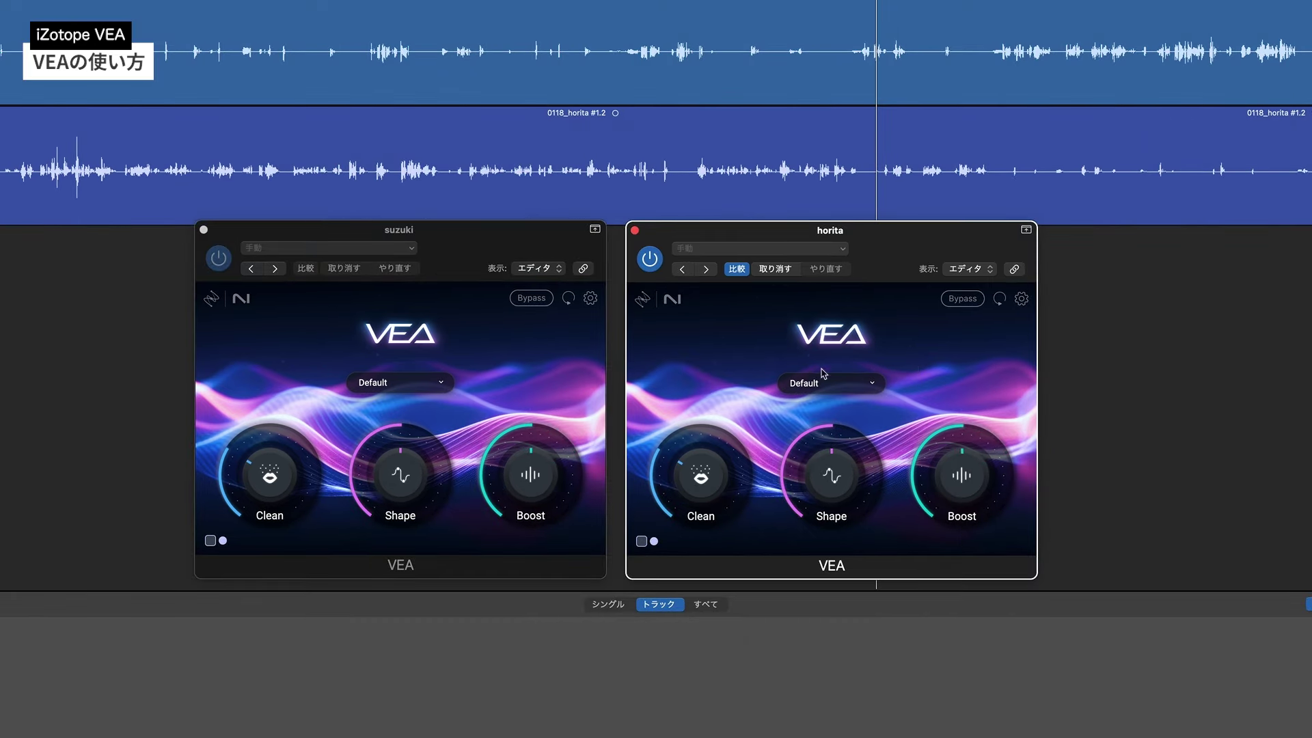
# Check the preset list in the second track's VEA, keeping Default, and switch the first track's VEA to the light theme.
pyautogui.click(825, 383)
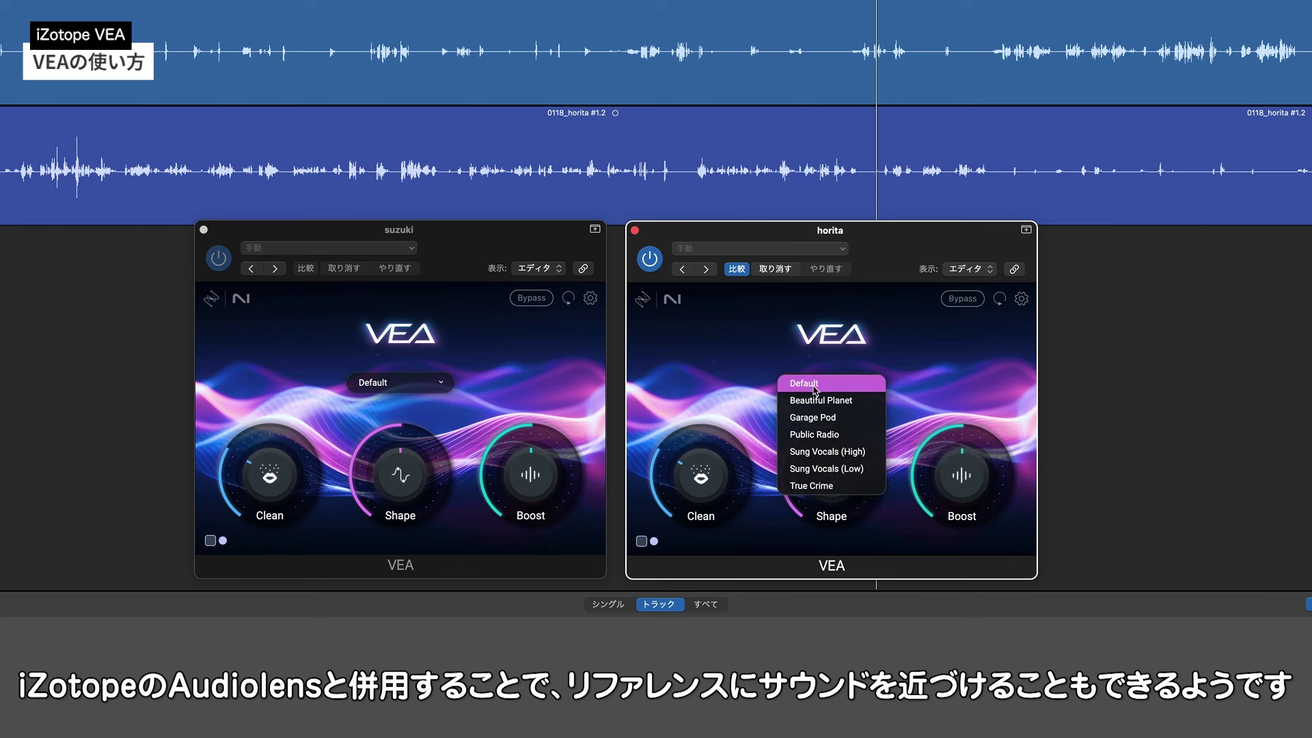
pyautogui.click(789, 367)
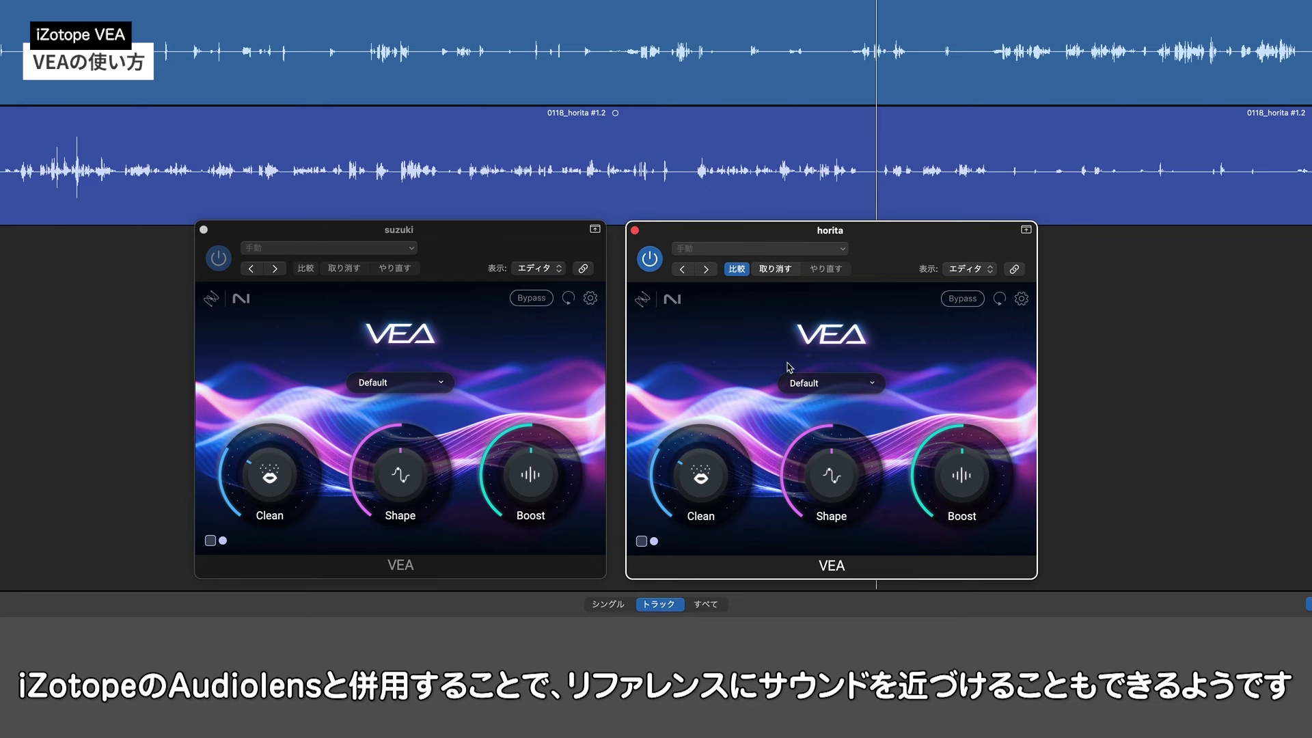
pyautogui.click(212, 543)
pyautogui.click(212, 543)
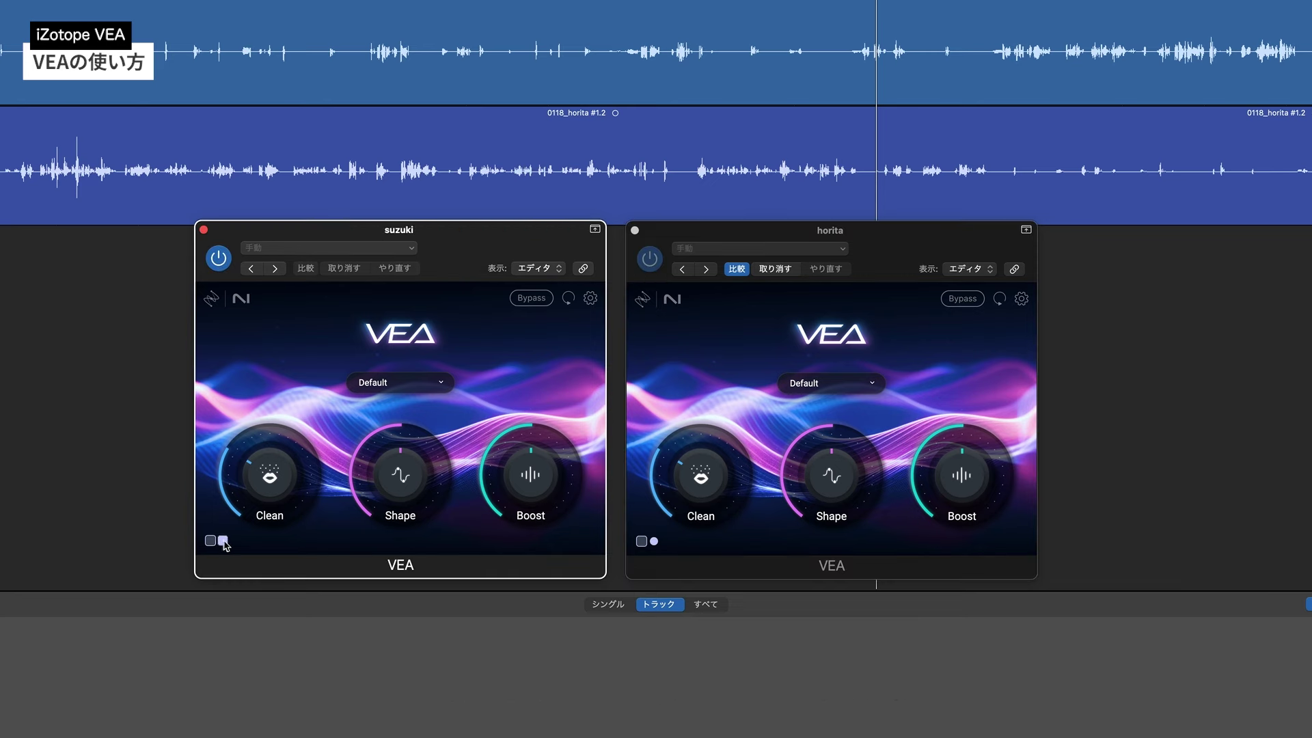
pyautogui.click(705, 369)
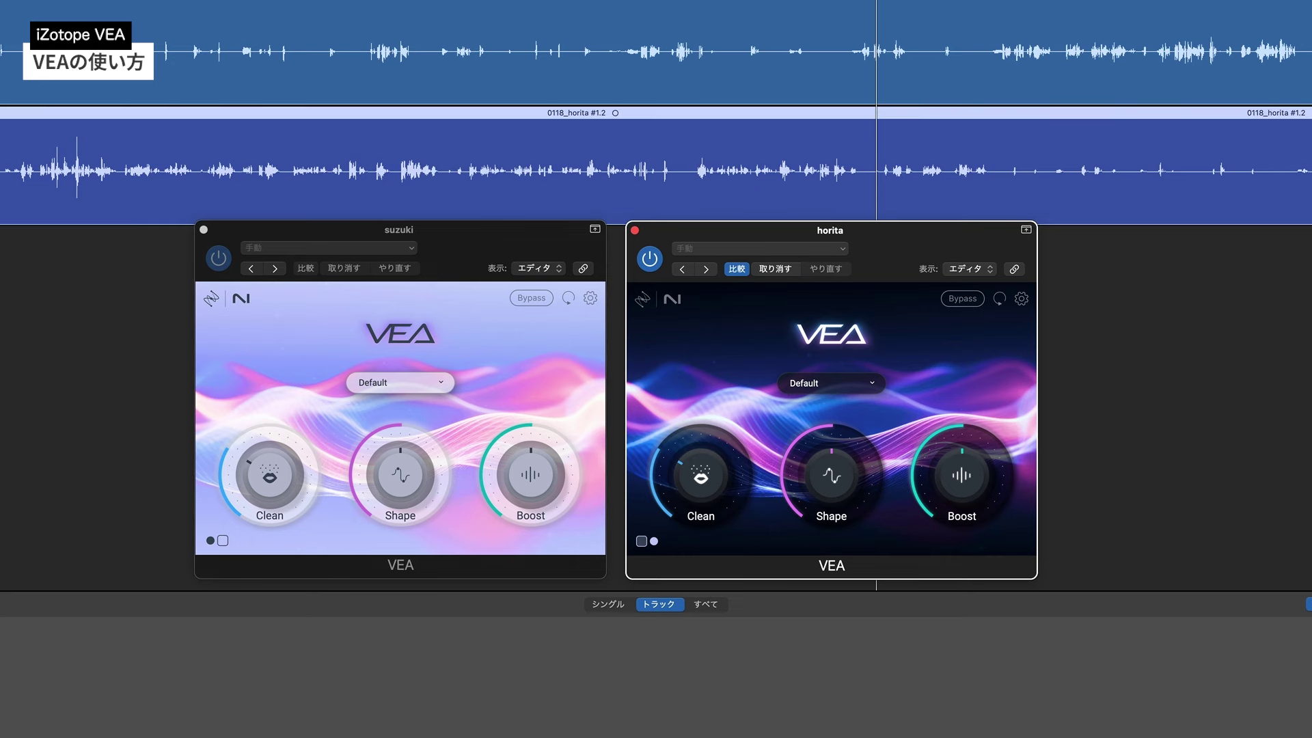
# Raise Clean slightly in the second track's VEA.
pyautogui.click(656, 669)
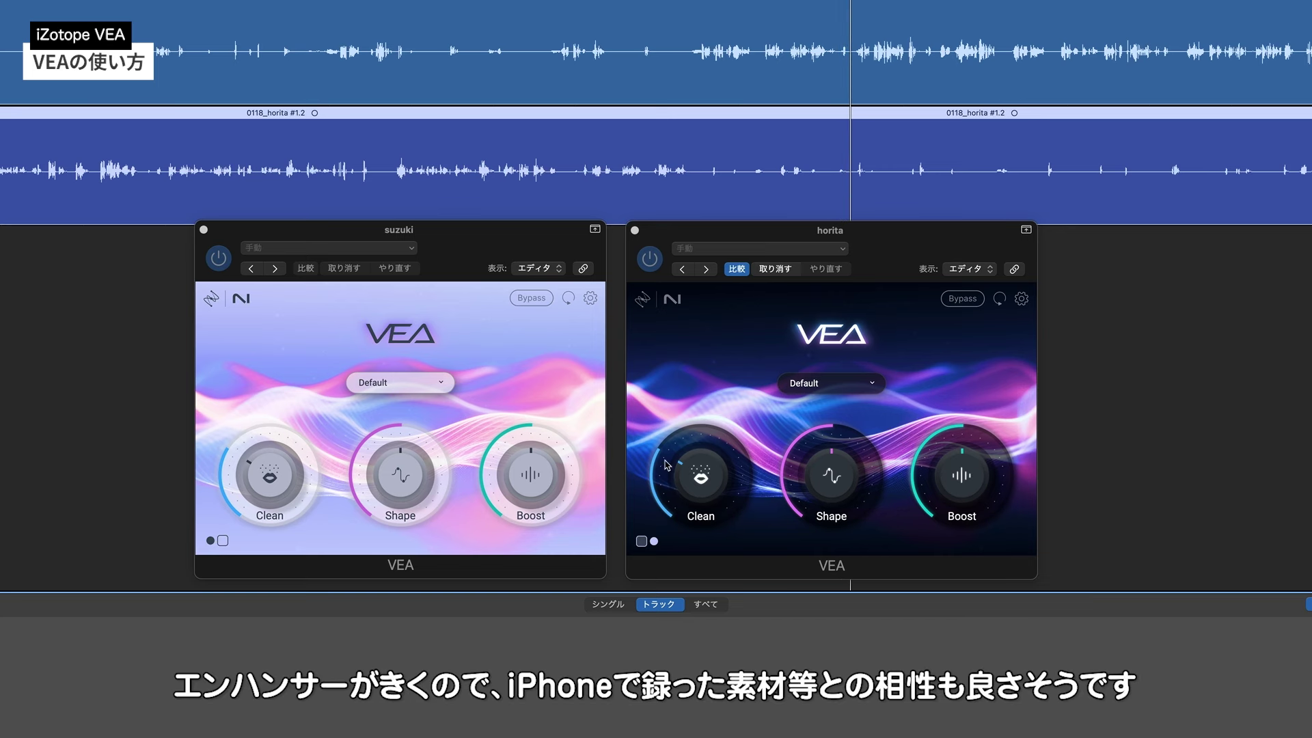
pyautogui.click(676, 377)
pyautogui.moveTo(693, 482); pyautogui.dragTo(694, 454)
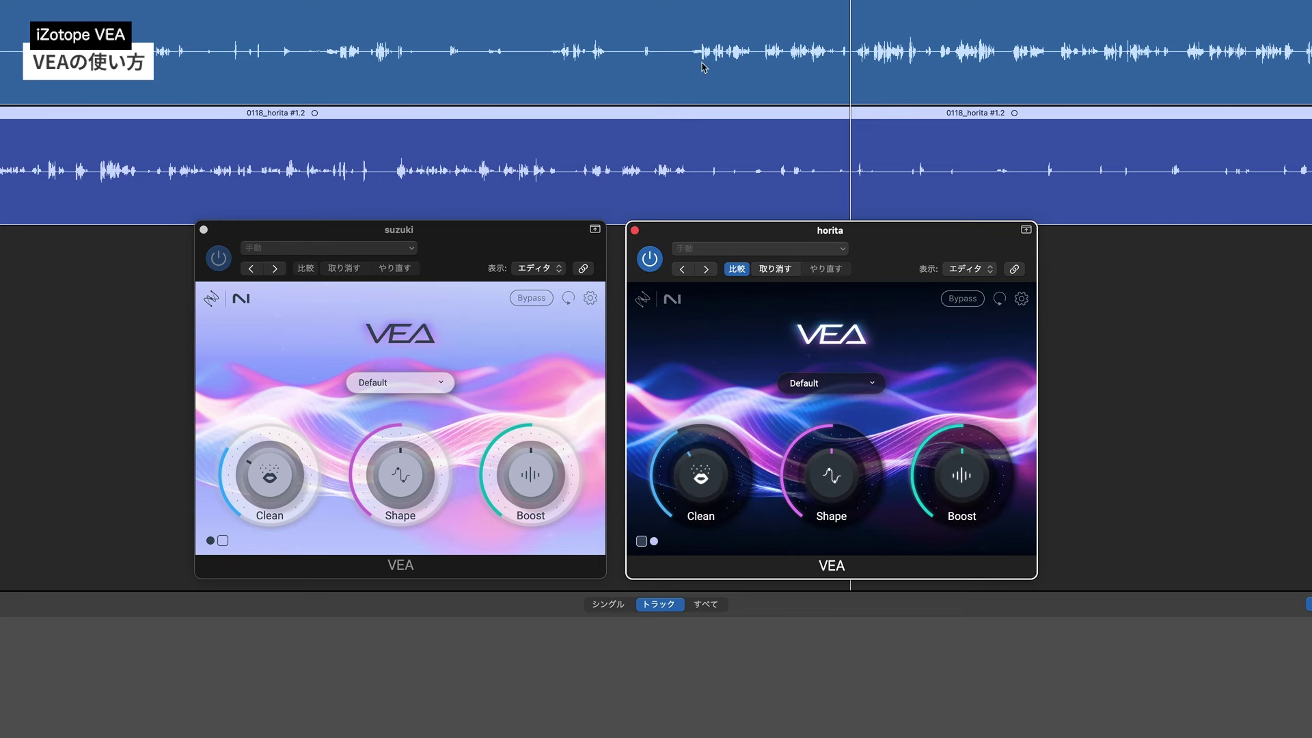
pyautogui.click(739, 82)
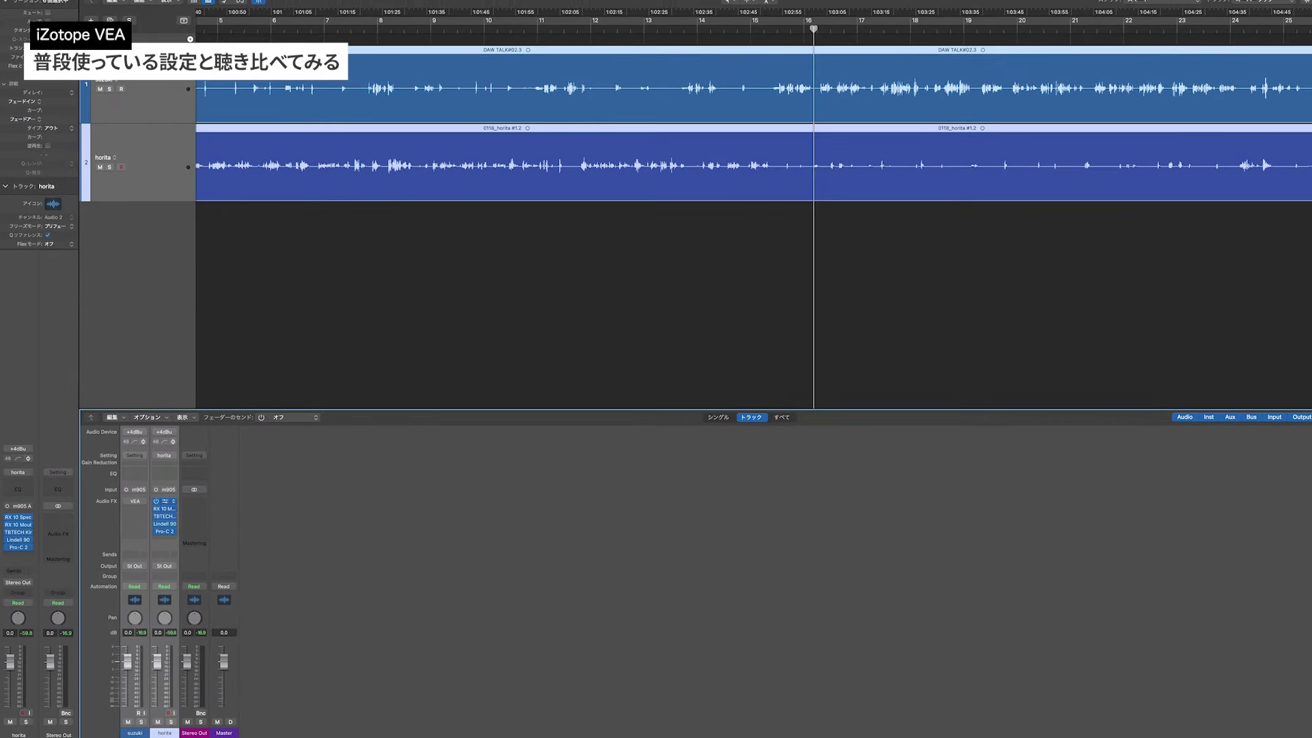
# Open the RX 10 Spectral De-noise plug-in in the second voice track's effect chain.
pyautogui.click(165, 501)
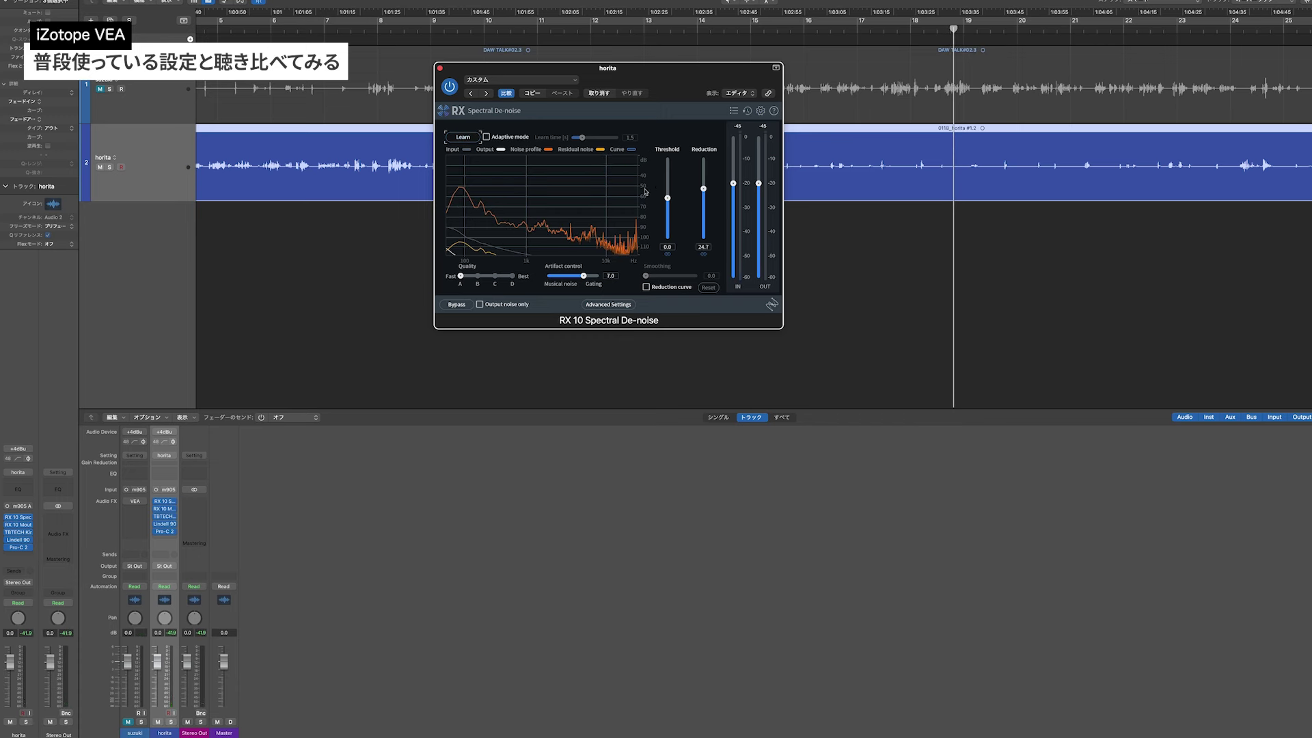
# Review the RX 10 Mouth De-click, Kirchhoff-EQ and Pro-C 2 settings in the second voice track's effect chain, and close the plug-in windows.
pyautogui.click(163, 510)
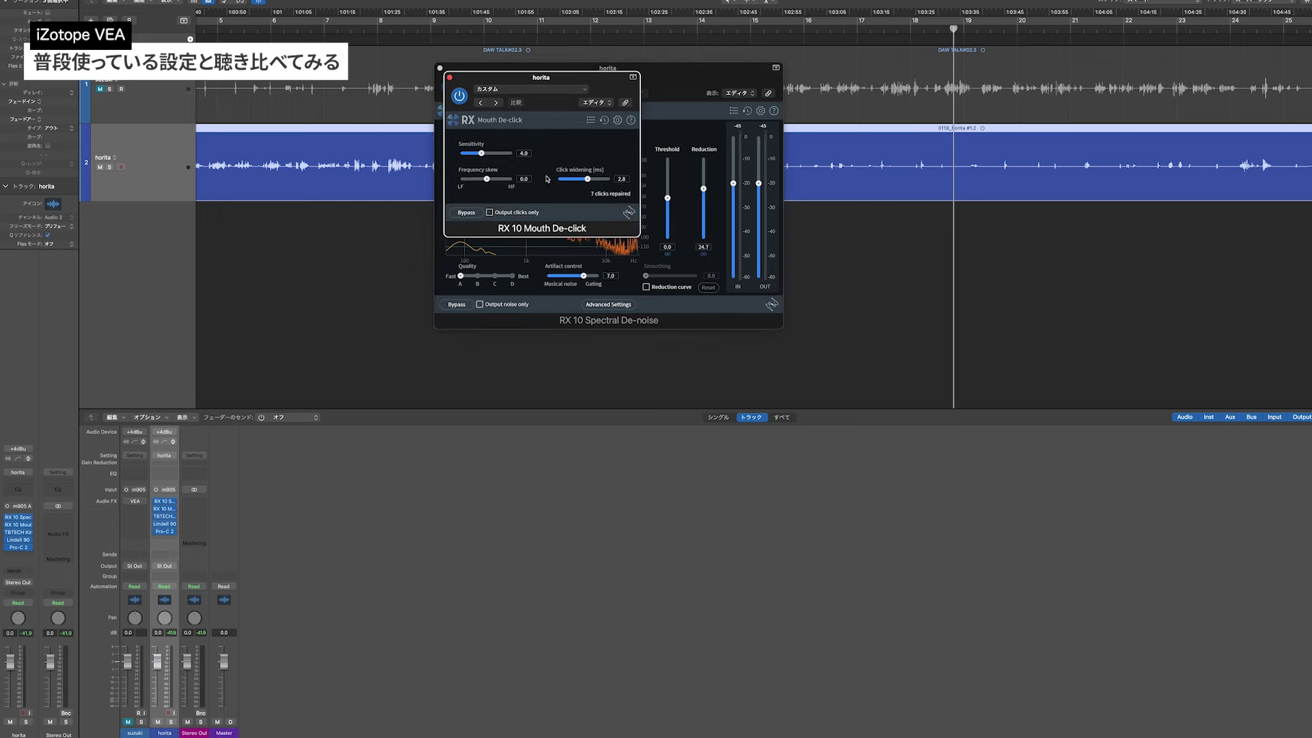
pyautogui.click(164, 518)
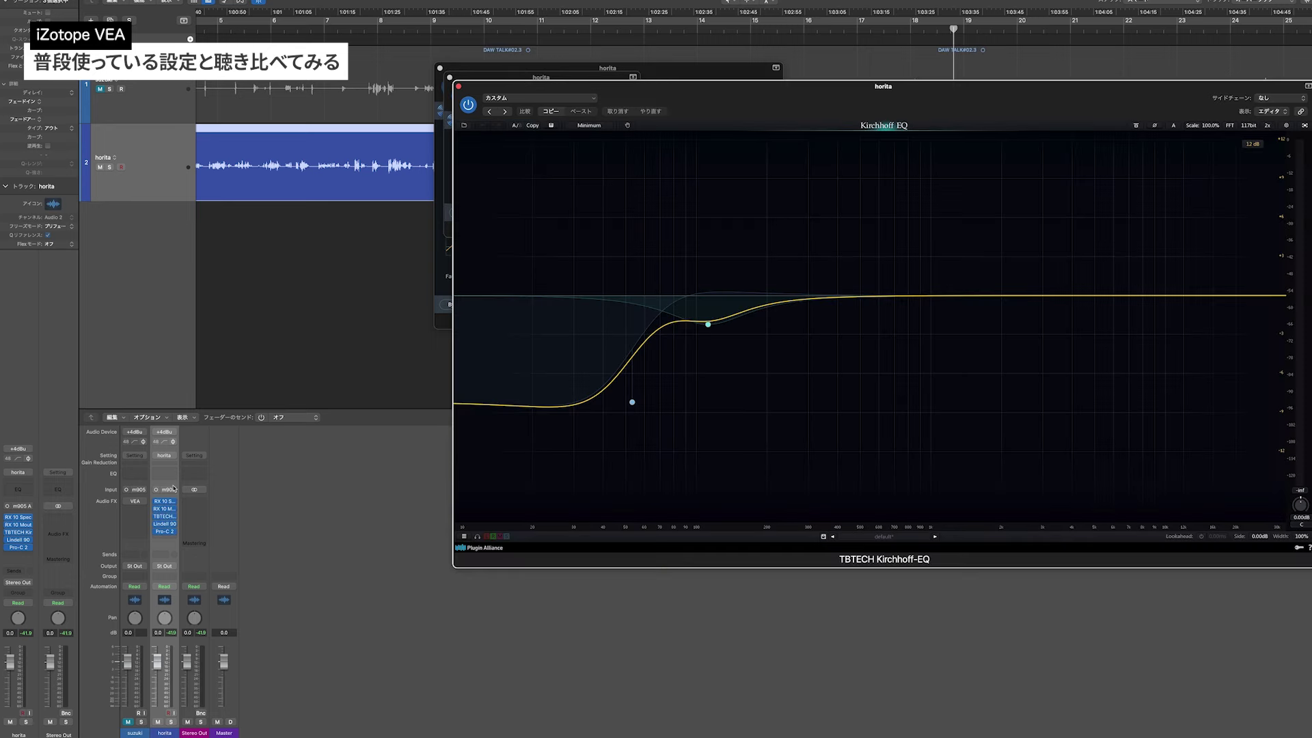
pyautogui.click(164, 531)
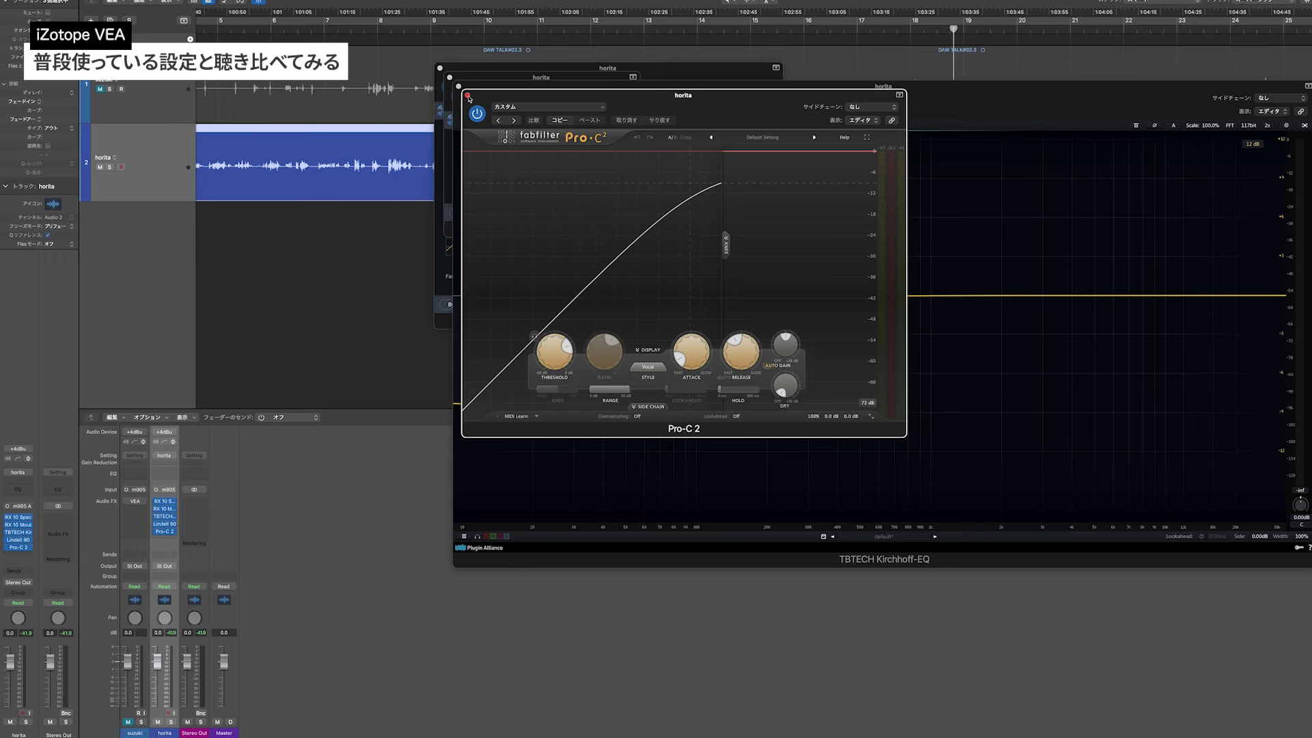
pyautogui.click(467, 96)
pyautogui.click(457, 86)
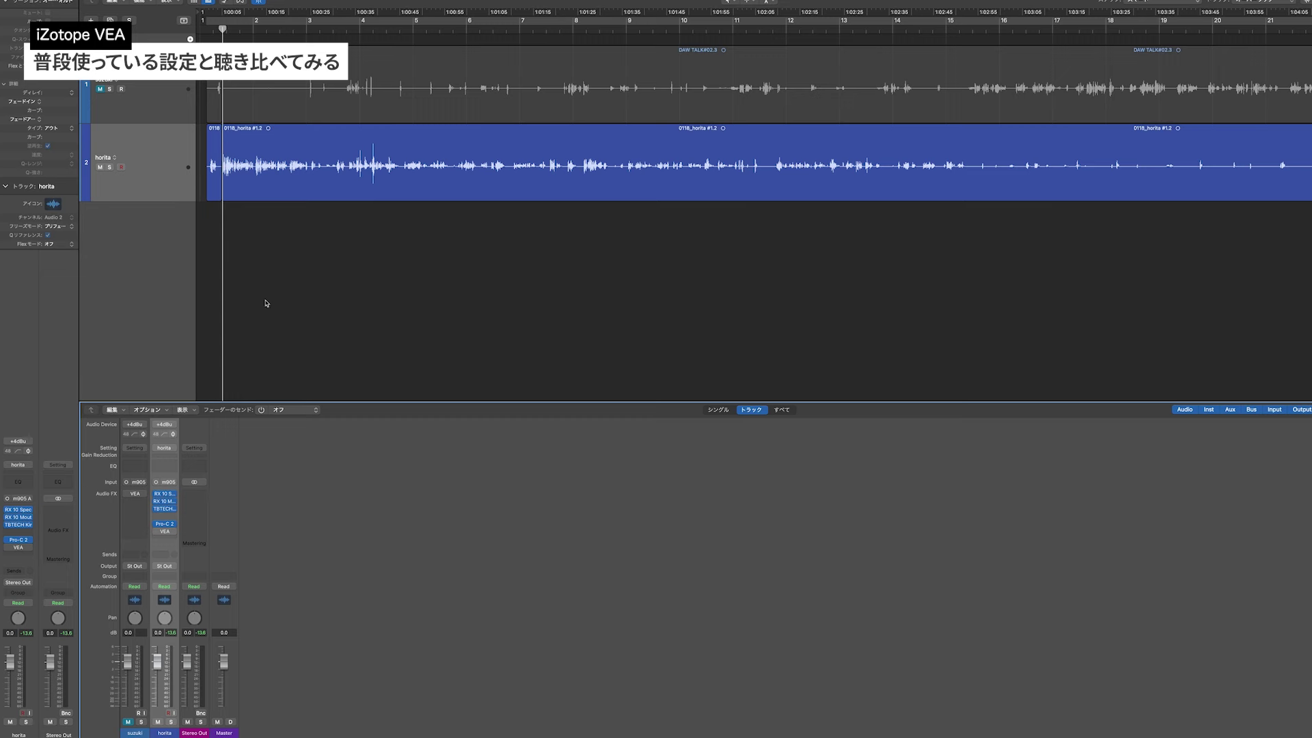
# Play the second voice track from its opening through the usual plug-in chain and through VEA alone to compare the sound.
pyautogui.press('space')
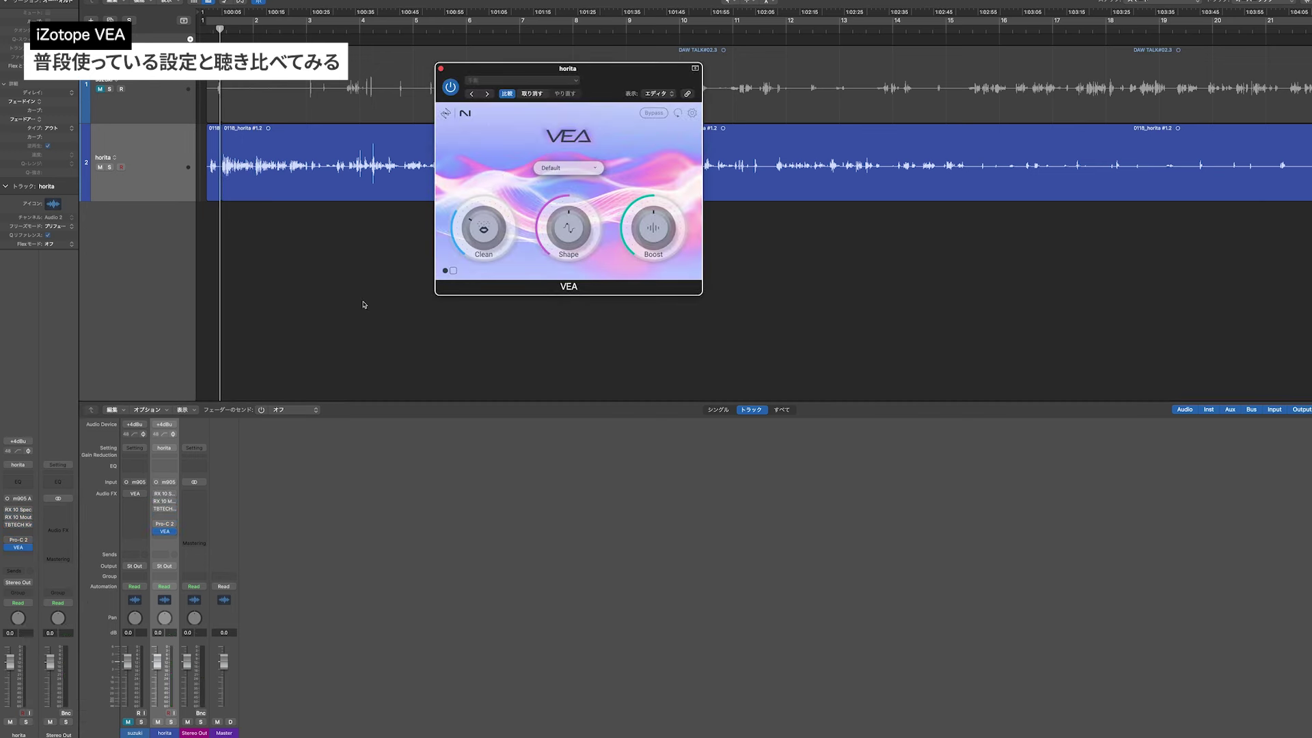
pyautogui.press('space')
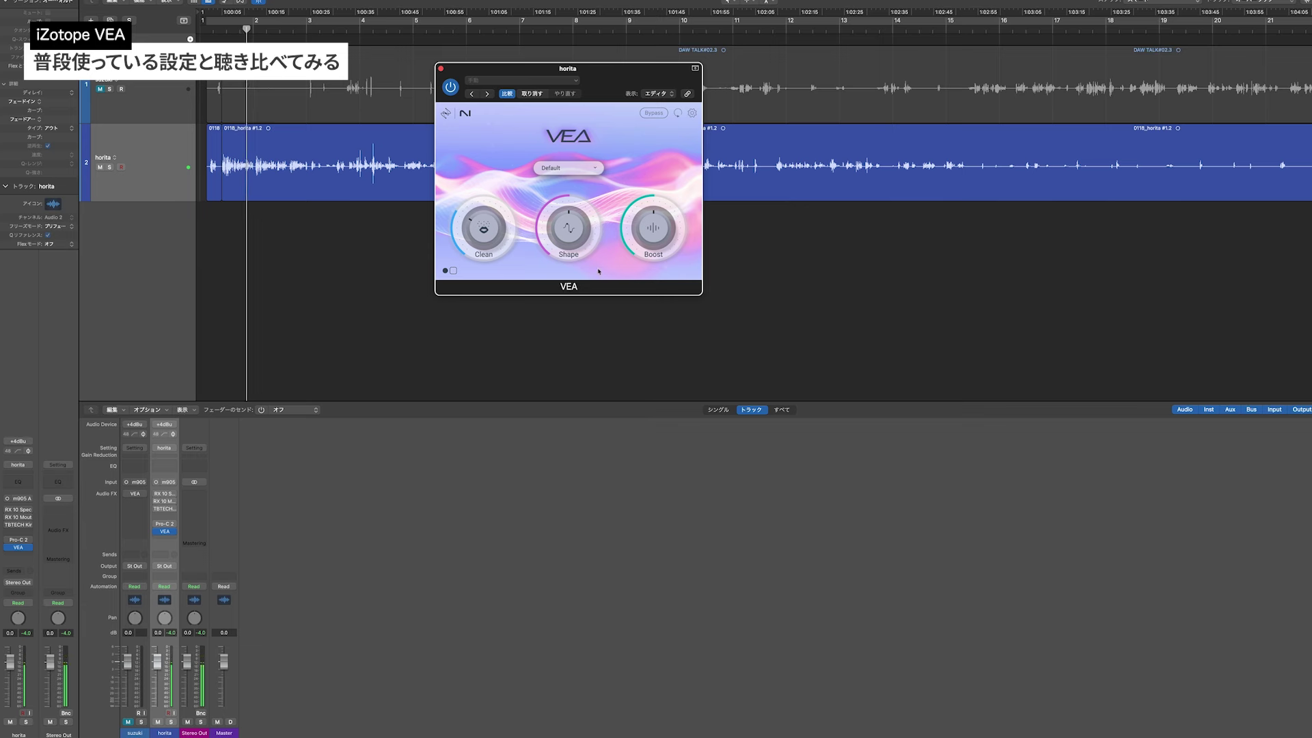
pyautogui.moveTo(634, 242)
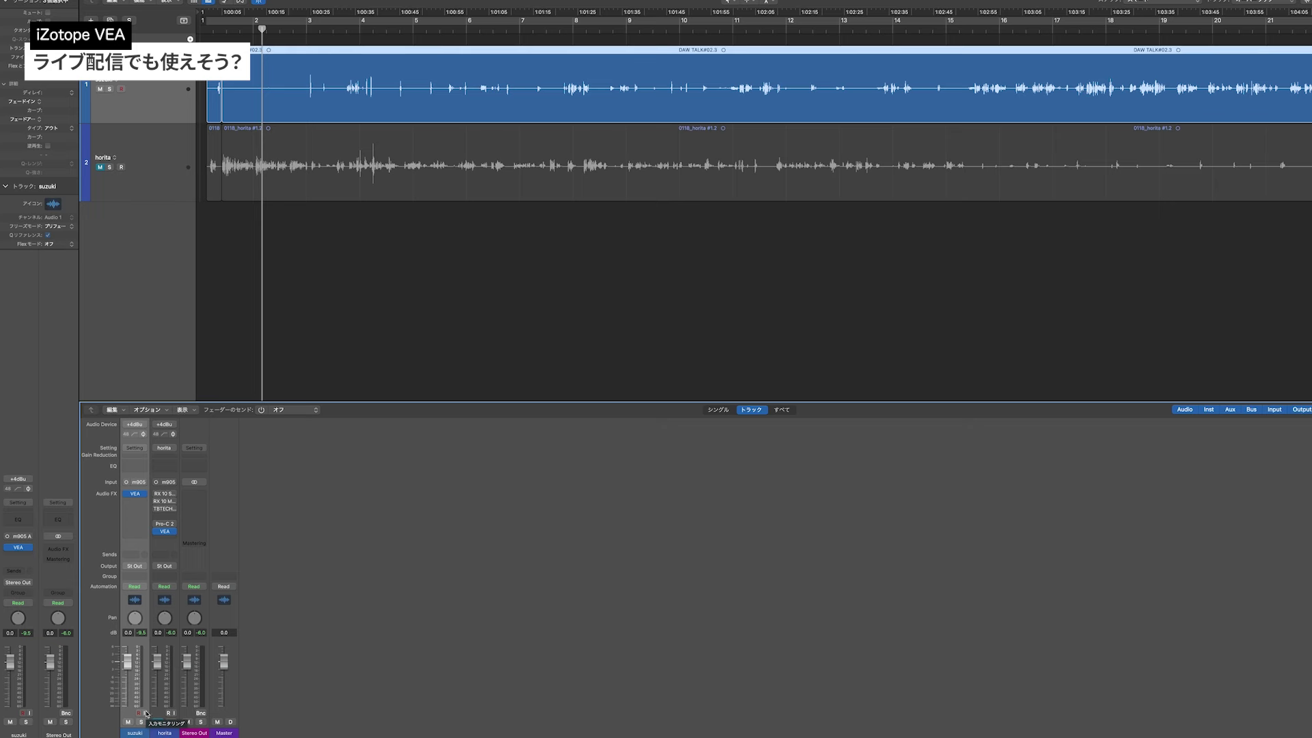
# Monitor the first track's live input with the second track muted, switching VEA off and on and checking its latency.
pyautogui.click(157, 721)
pyautogui.click(126, 493)
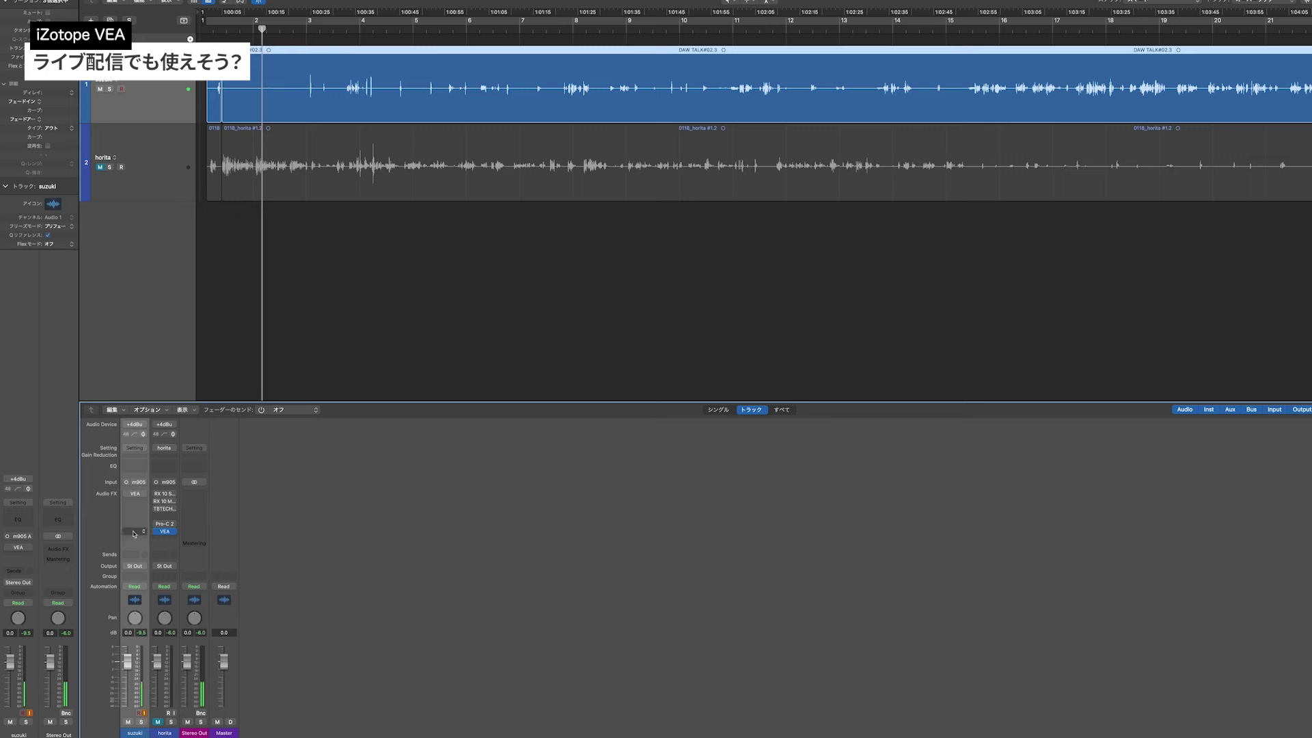
pyautogui.click(134, 494)
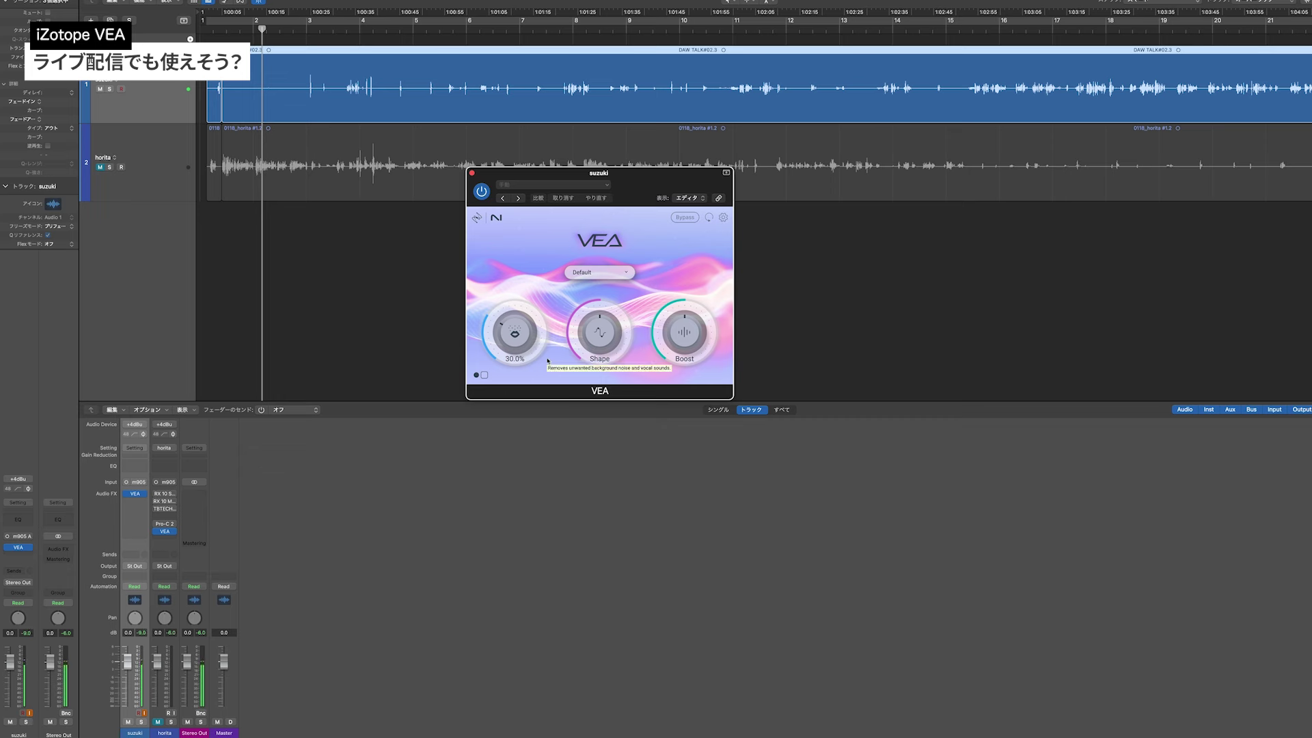
pyautogui.moveTo(143, 494)
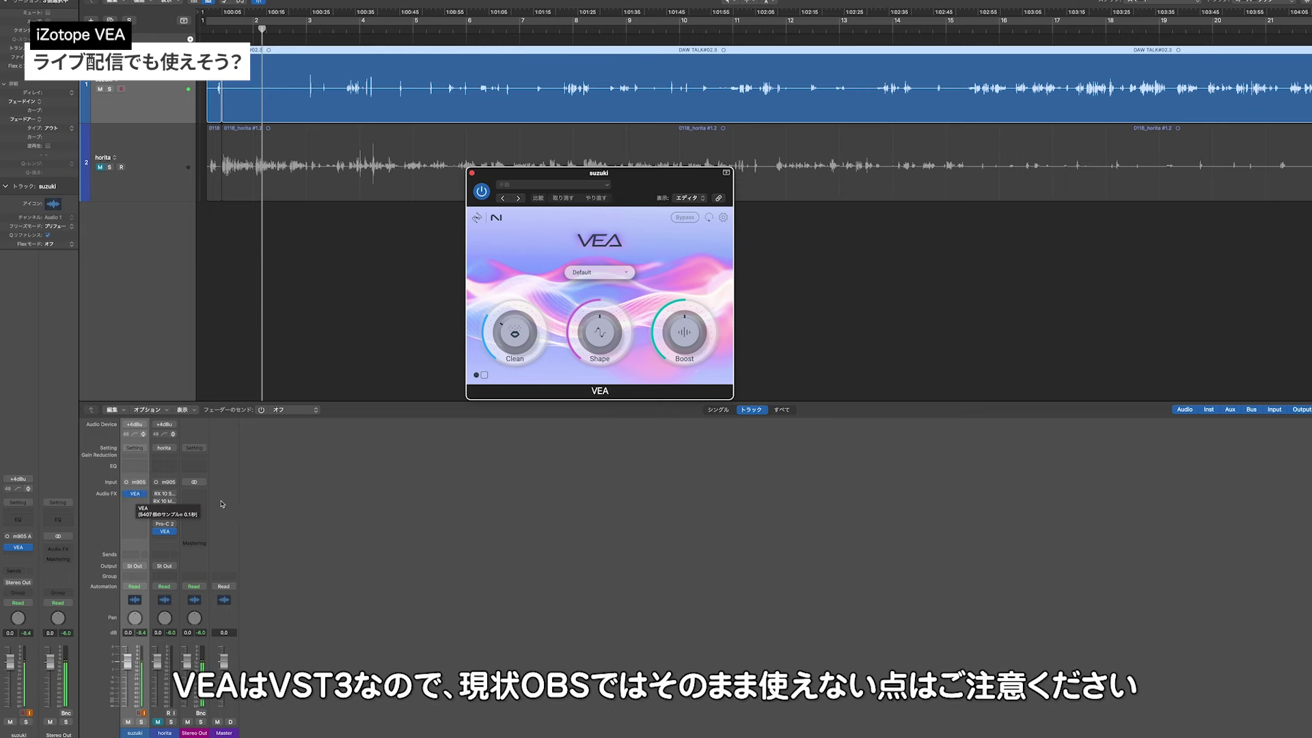
pyautogui.moveTo(683, 332)
pyautogui.mouseDown()
pyautogui.moveTo(667, 418)
pyautogui.moveTo(668, 335)
pyautogui.mouseUp()
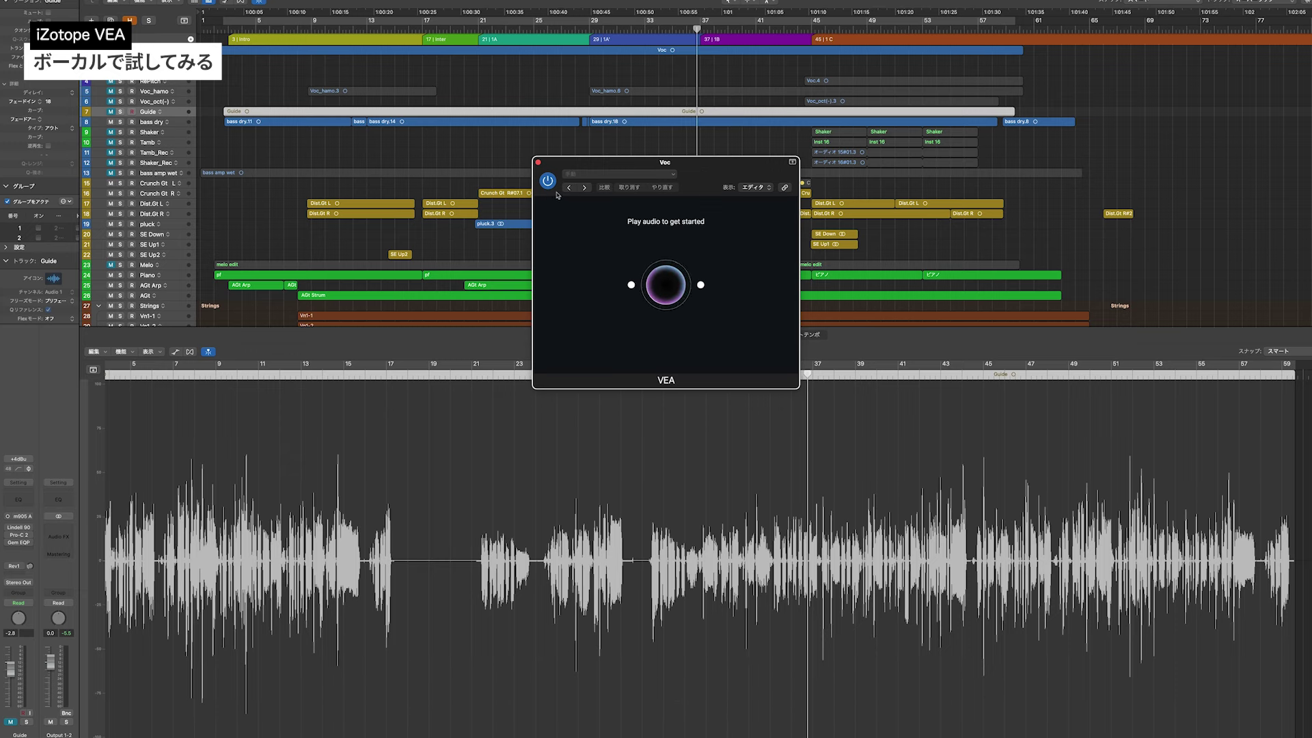
# Select the vocal region on the Voc track and play it through VEA, cycling bars 37 to 45.
pyautogui.click(721, 49)
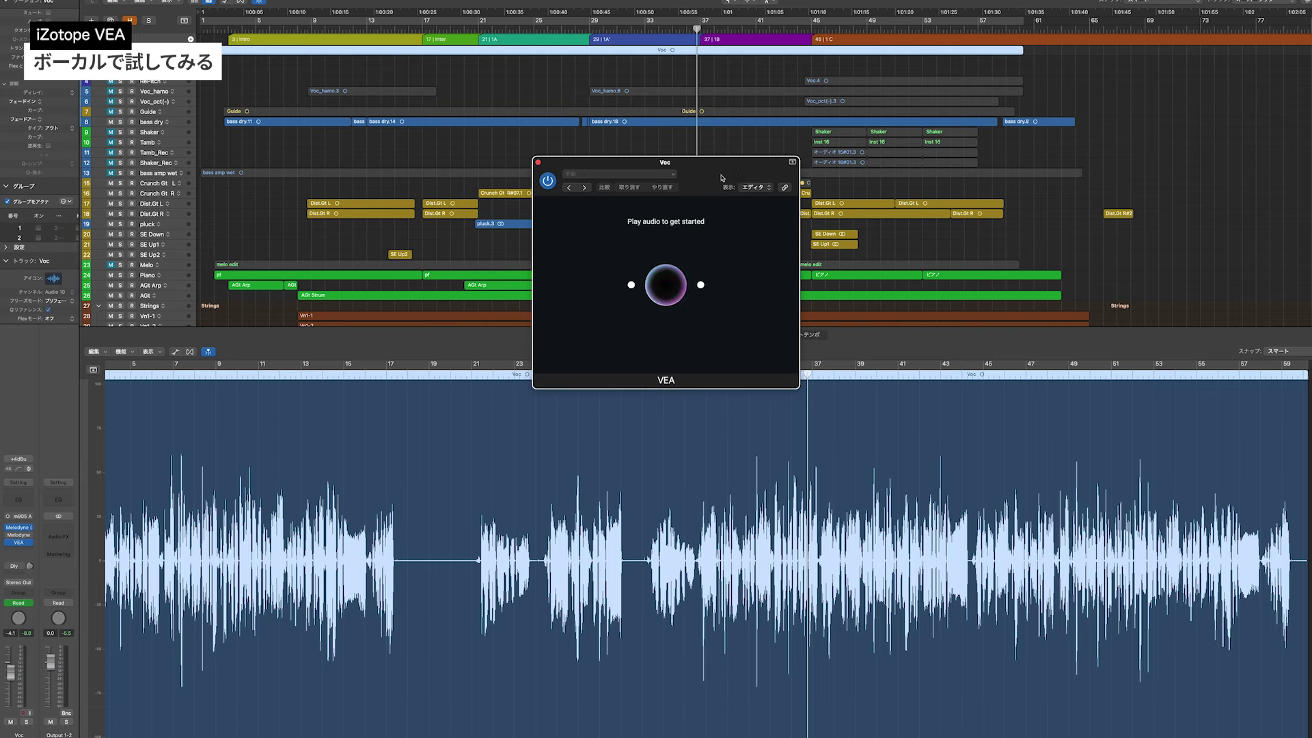
pyautogui.press('space')
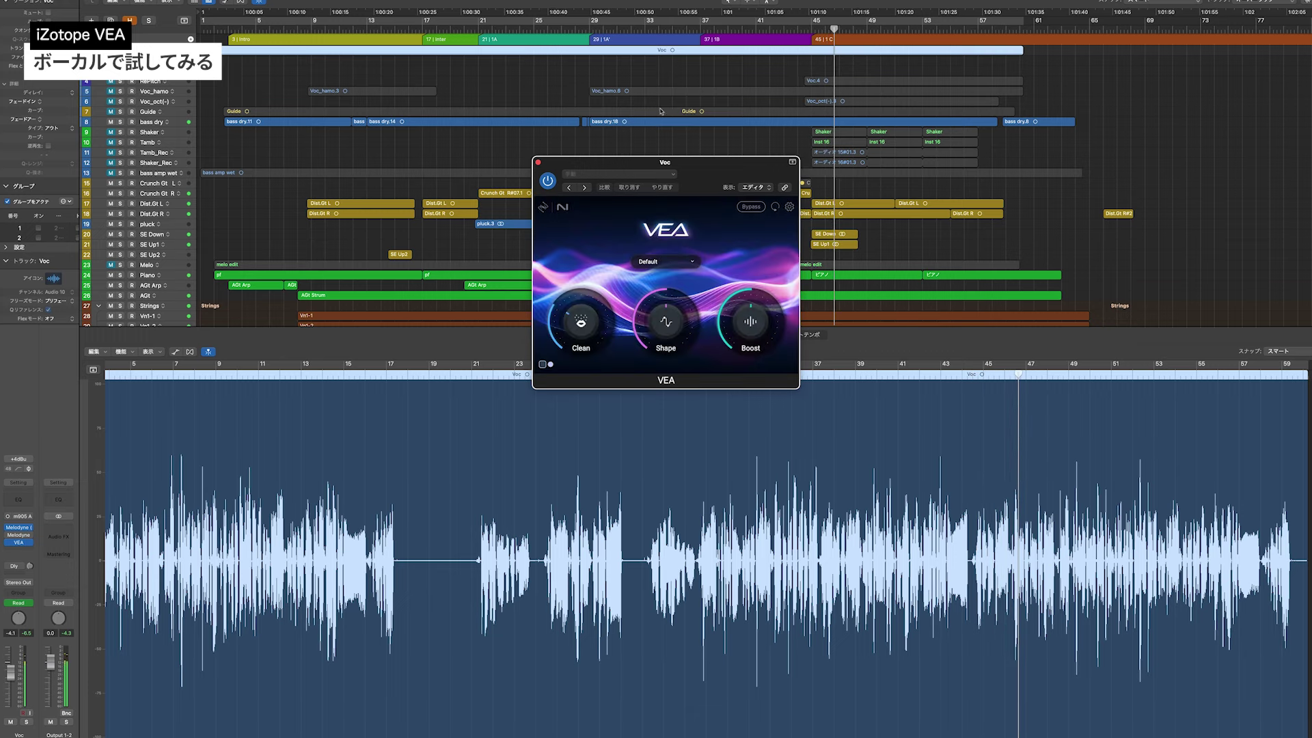
pyautogui.click(700, 40)
pyautogui.click(628, 178)
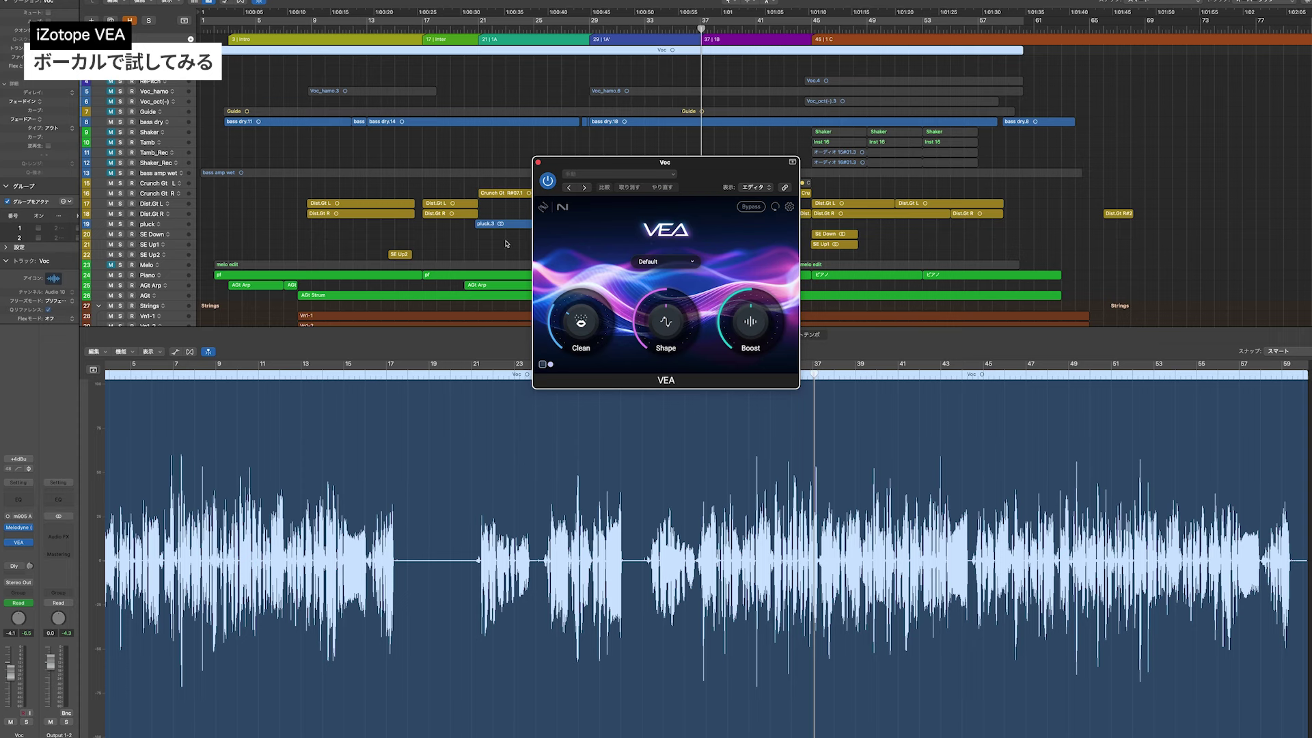
pyautogui.press('space')
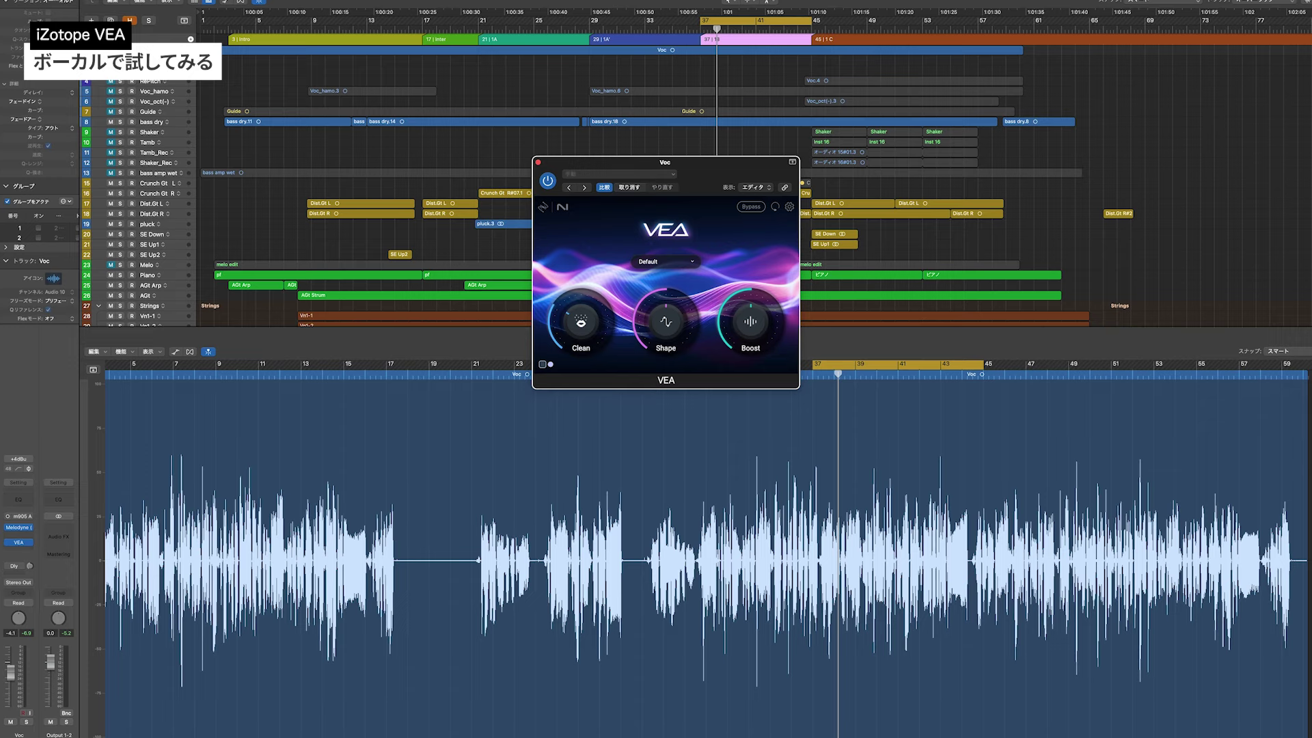
pyautogui.moveTo(699, 187); pyautogui.dragTo(704, 188)
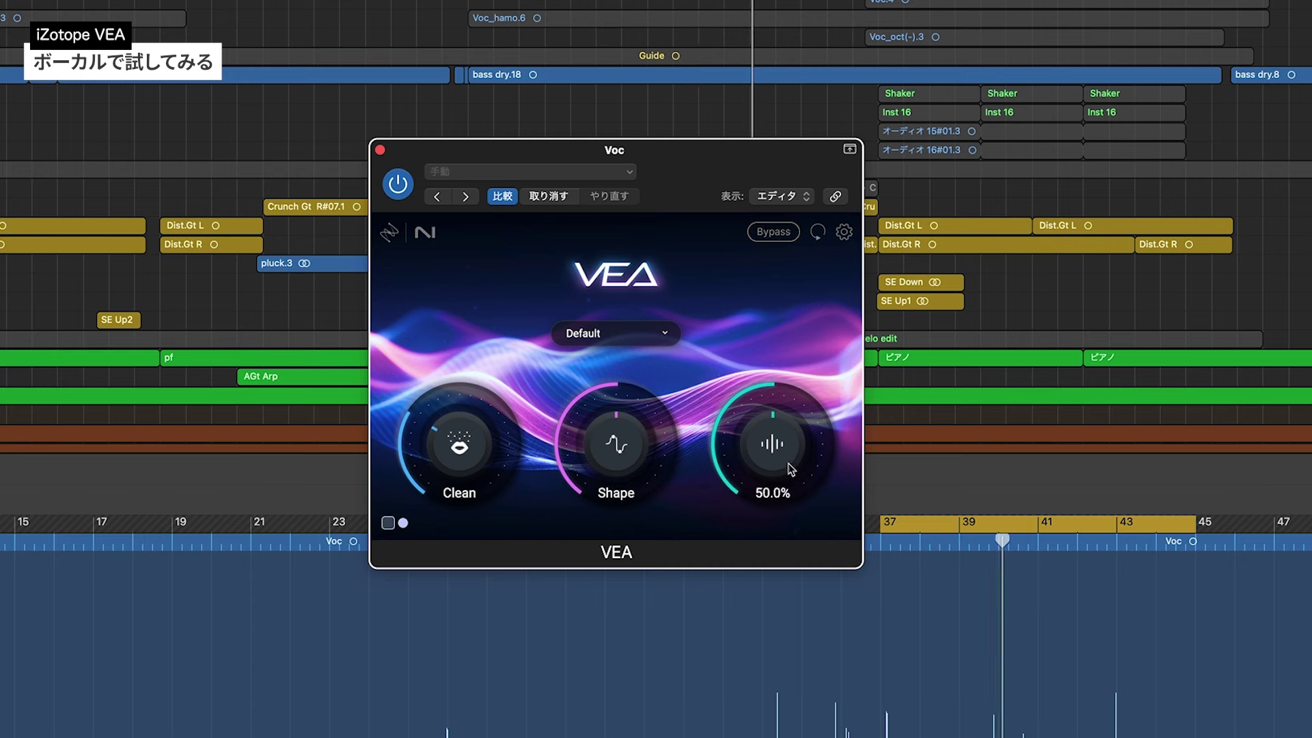
# Audition VEA on the looping vocal with Boost at zero and at a low setting, and with Shape at low and high settings.
pyautogui.moveTo(770, 445); pyautogui.dragTo(729, 629)
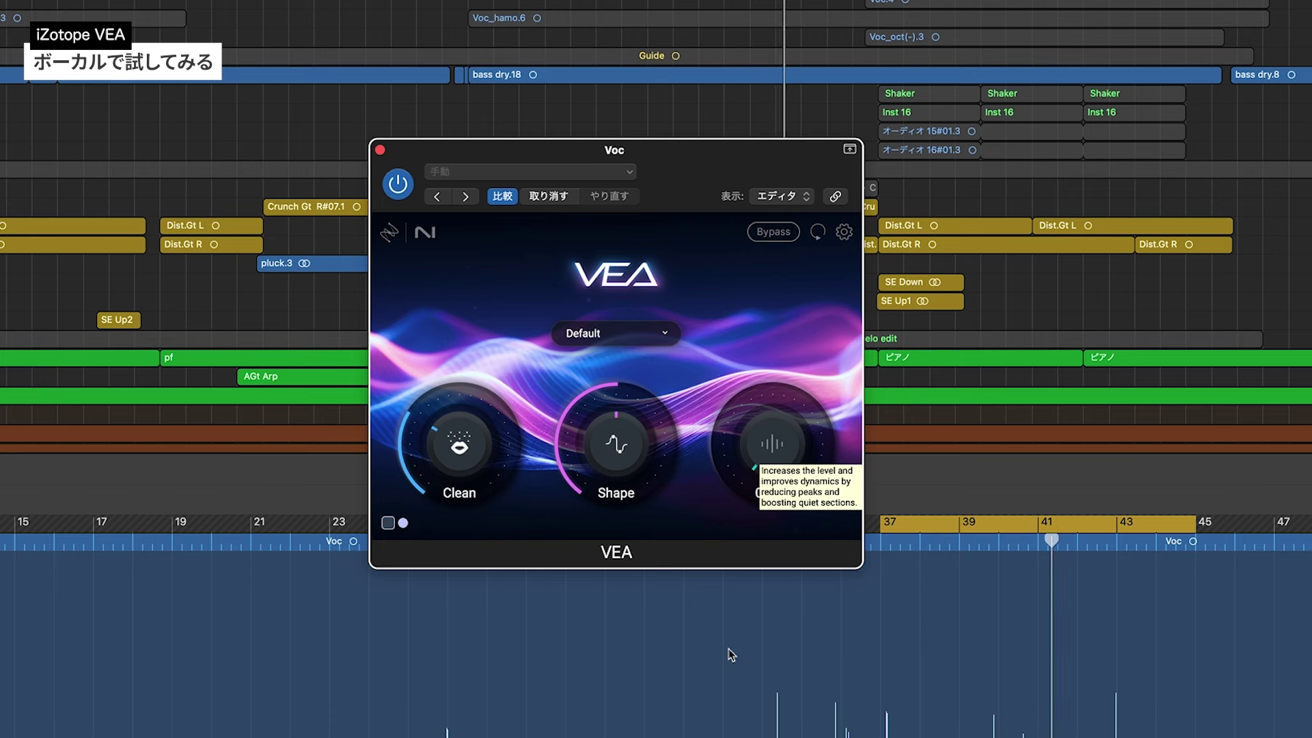
pyautogui.moveTo(726, 573)
pyautogui.mouseDown()
pyautogui.moveTo(742, 387)
pyautogui.moveTo(713, 560)
pyautogui.mouseUp()
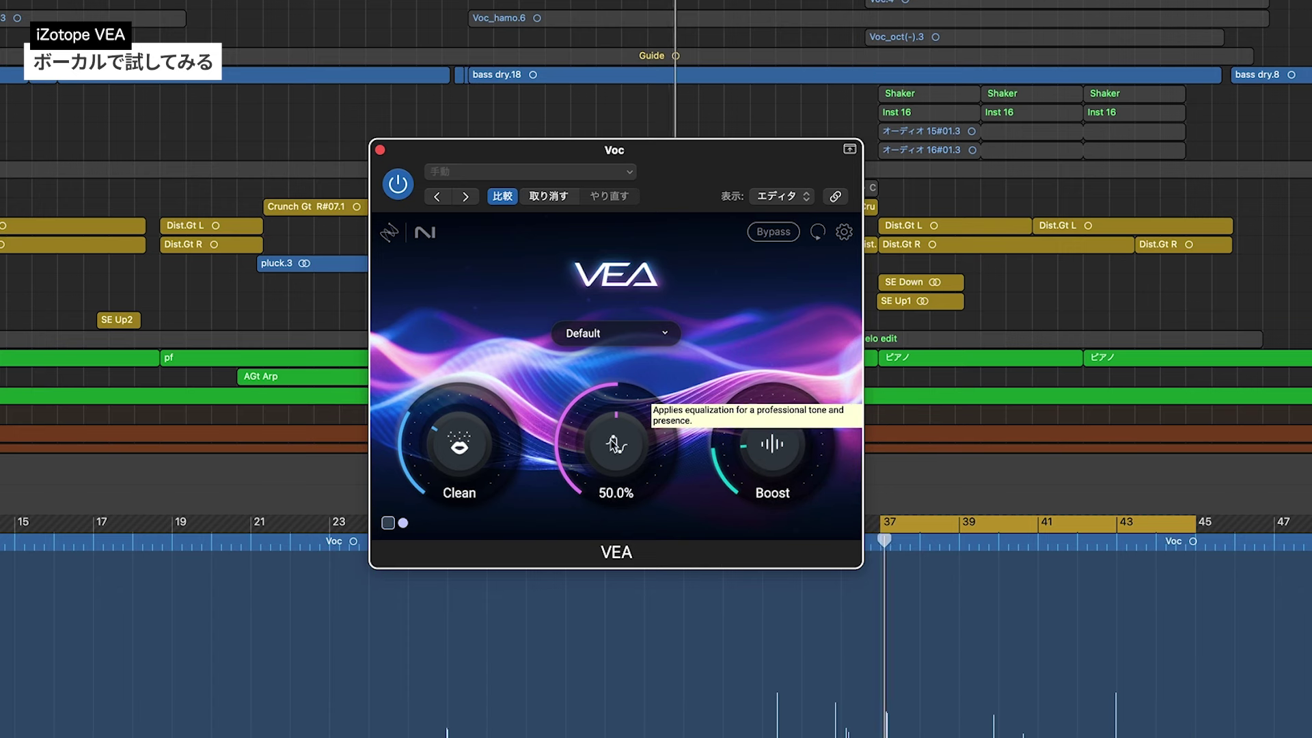
pyautogui.moveTo(609, 451); pyautogui.dragTo(593, 575)
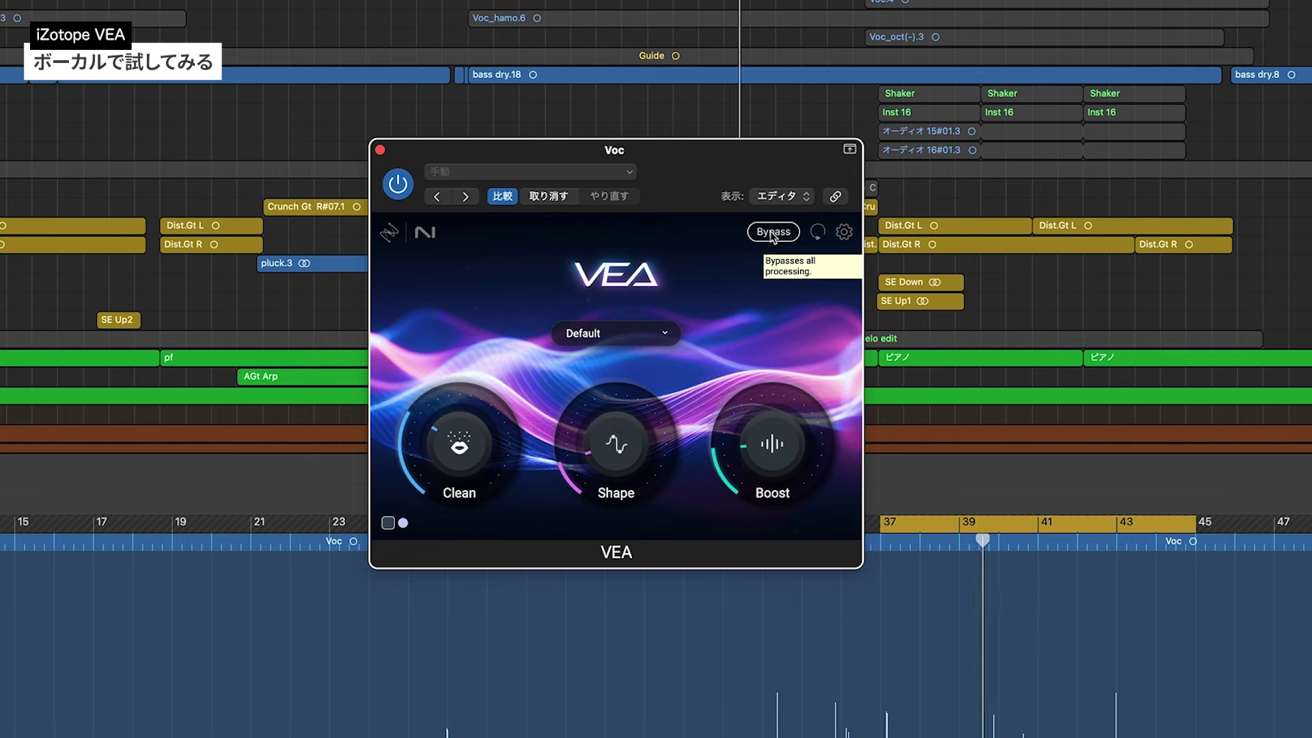
pyautogui.moveTo(616, 447); pyautogui.dragTo(649, 246)
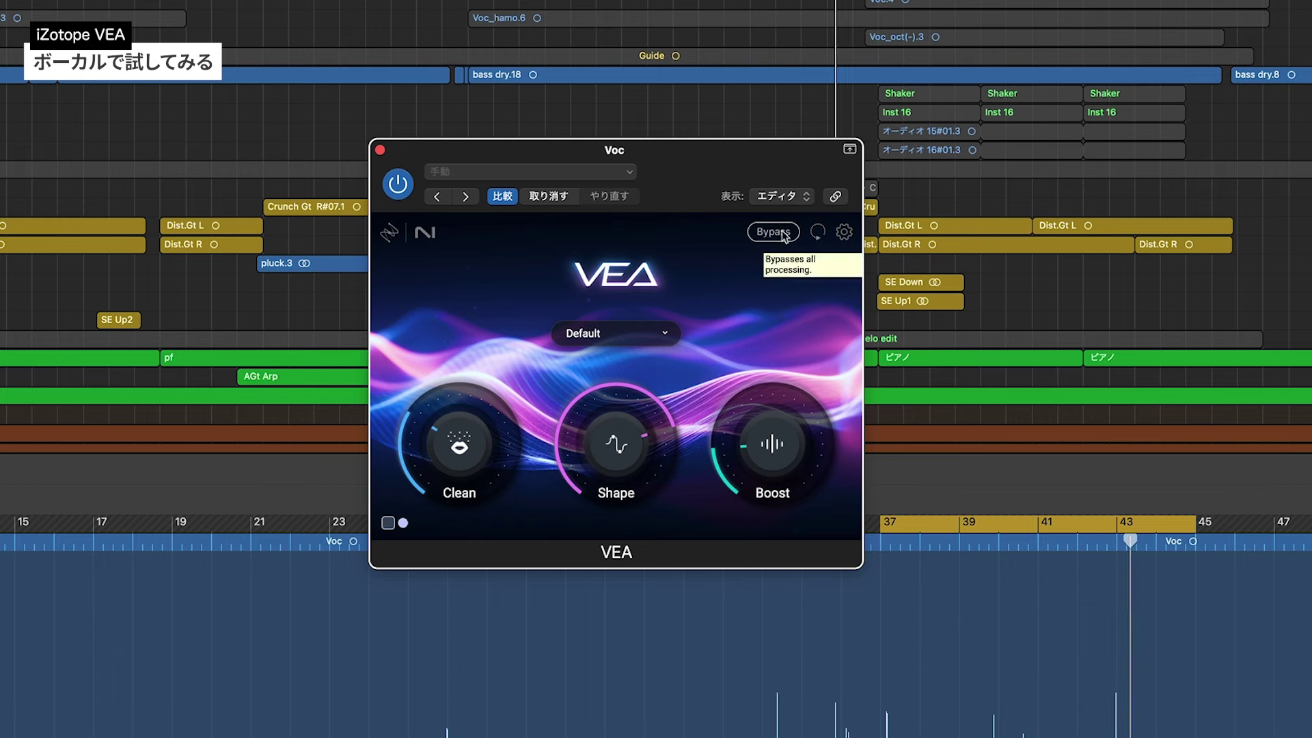
# Audition the Beautiful Planet and True Crime presets in the vocal track's VEA, keeping True Crime.
pyautogui.click(587, 333)
pyautogui.click(590, 353)
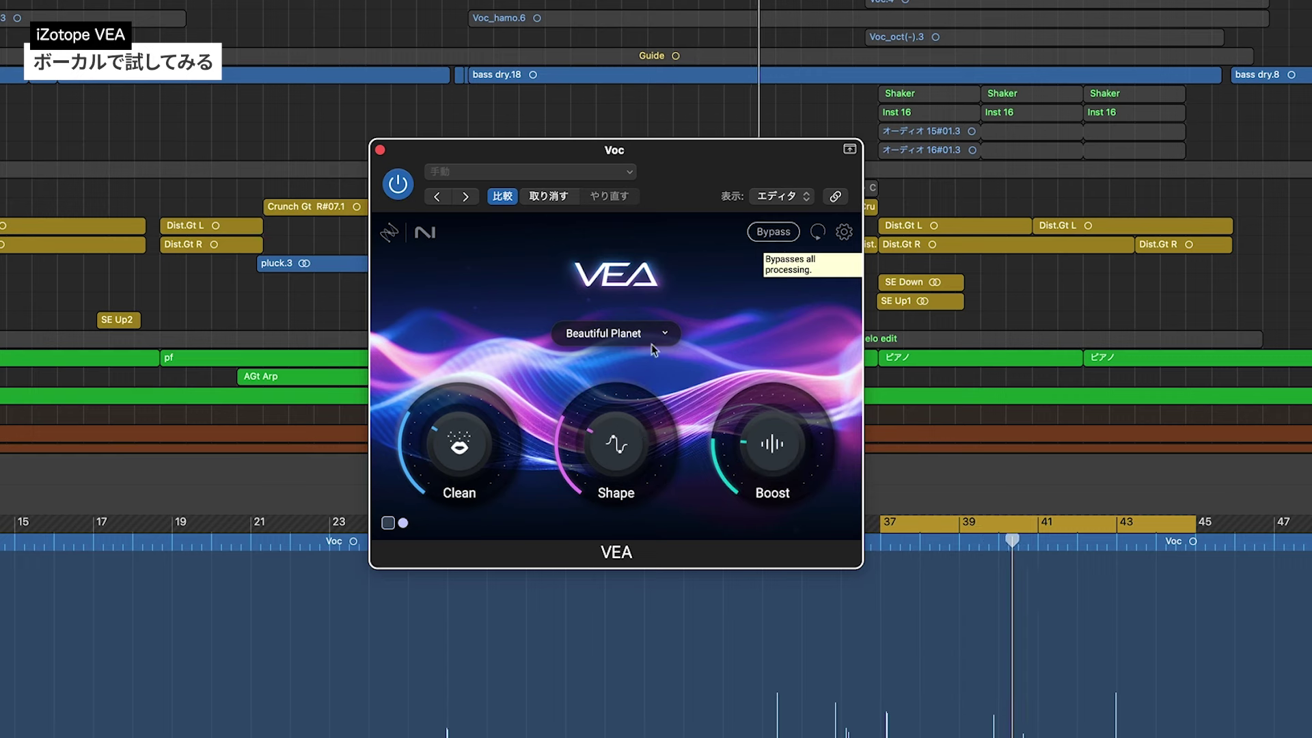
pyautogui.click(631, 337)
pyautogui.click(625, 436)
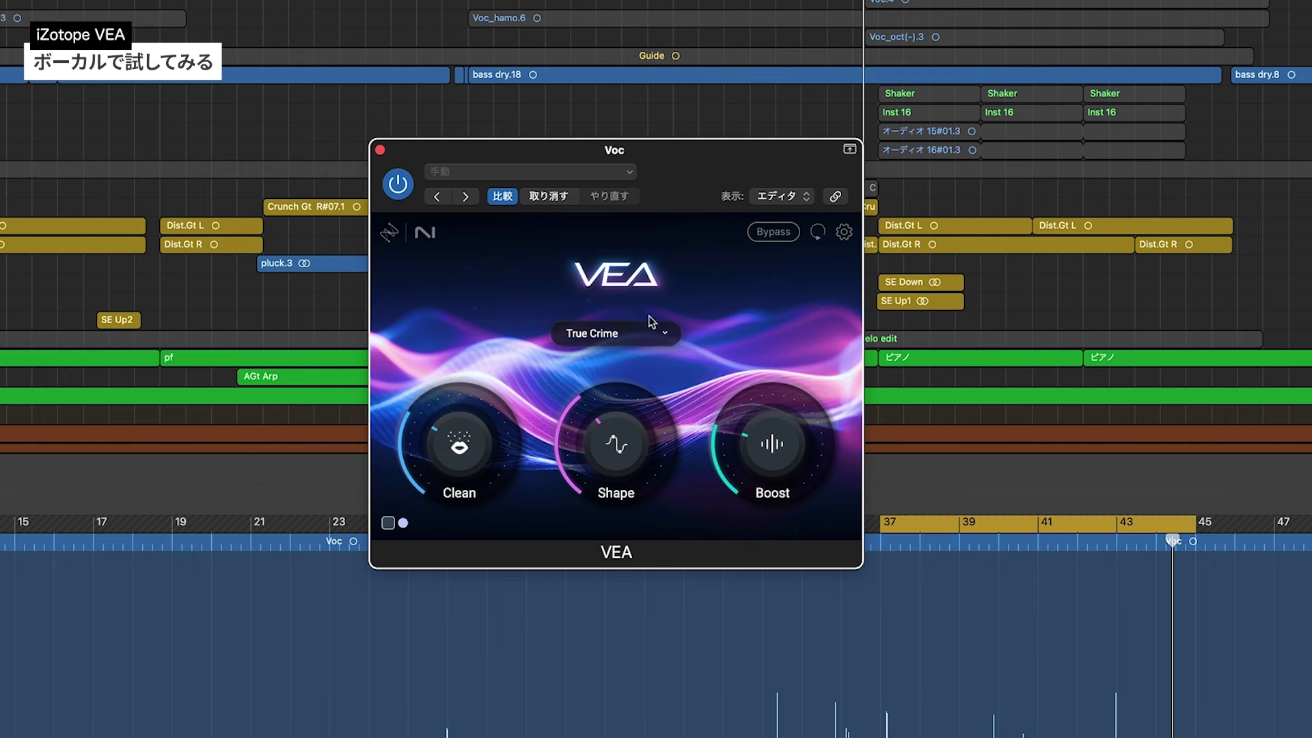
pyautogui.click(645, 336)
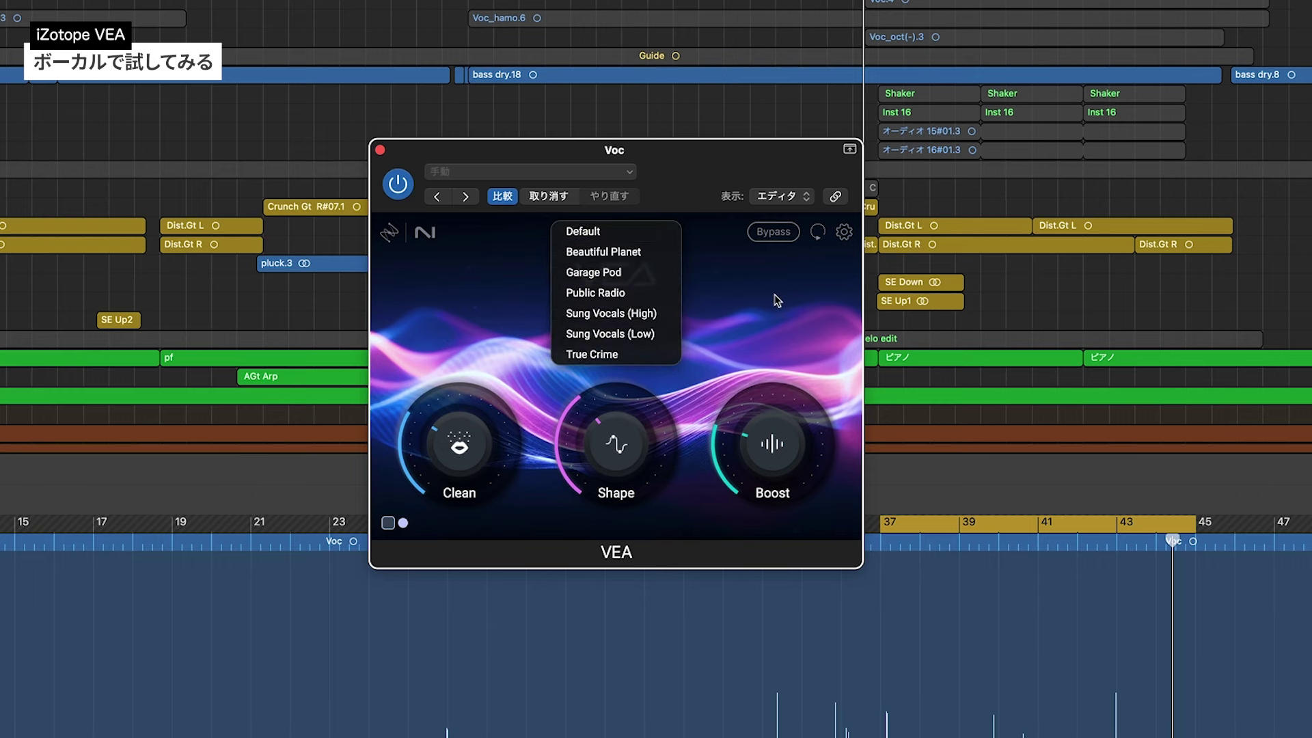
pyautogui.click(654, 356)
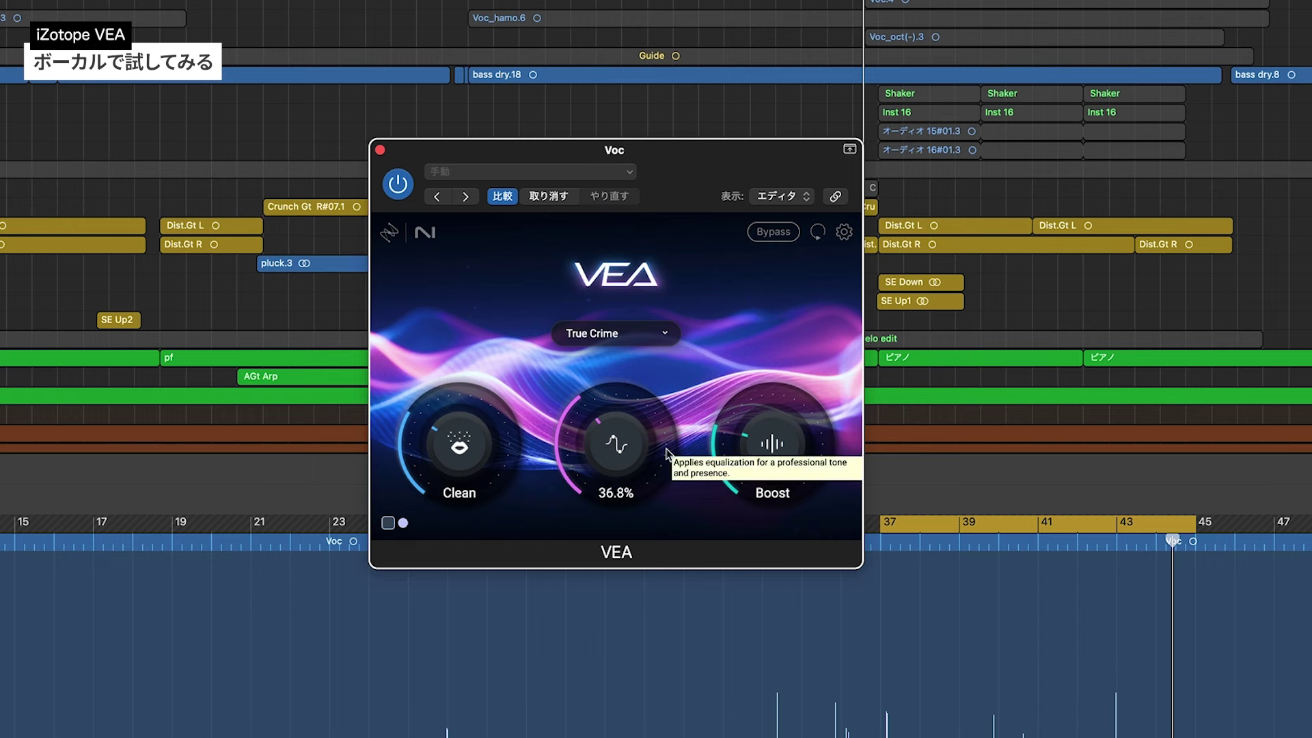
# Raise Boost to 41.8% and Shape to 55.8% in the vocal track's VEA, and bring Shape back to just below its midpoint.
pyautogui.moveTo(615, 437); pyautogui.dragTo(611, 398)
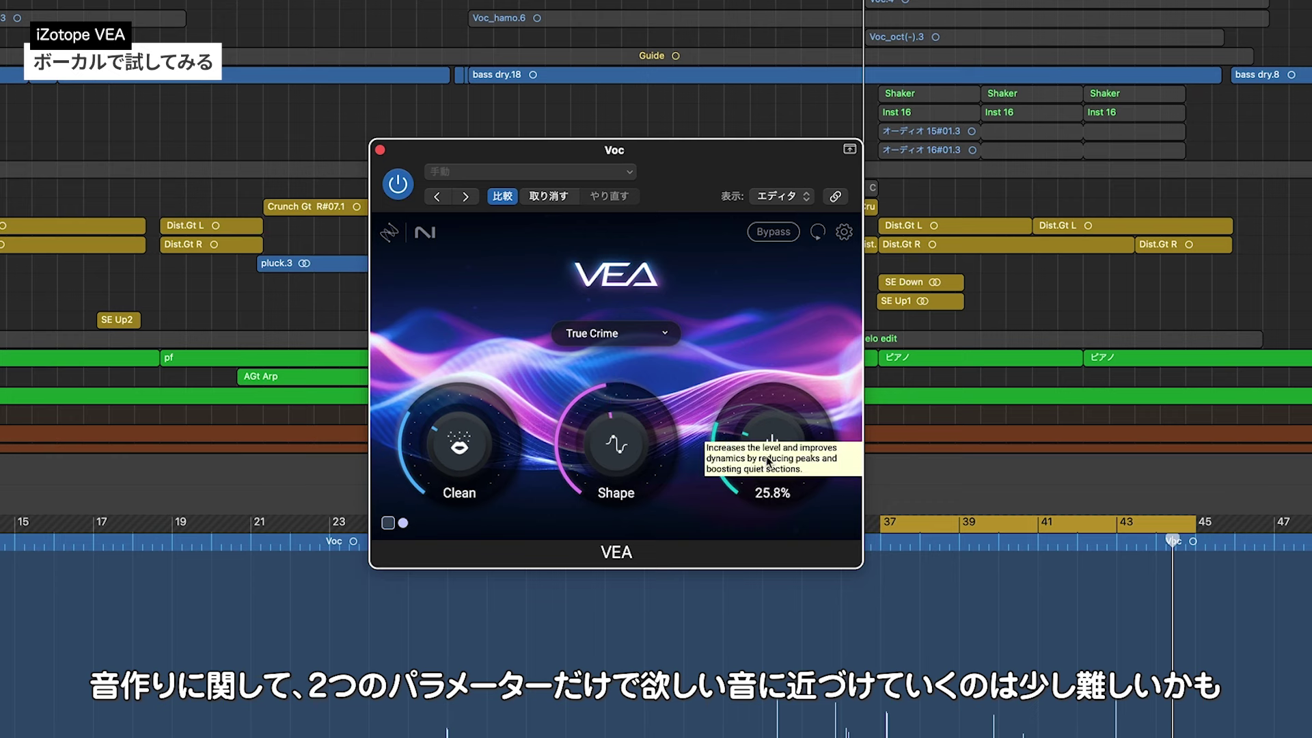
pyautogui.moveTo(768, 461); pyautogui.dragTo(761, 405)
pyautogui.moveTo(619, 422); pyautogui.dragTo(613, 390)
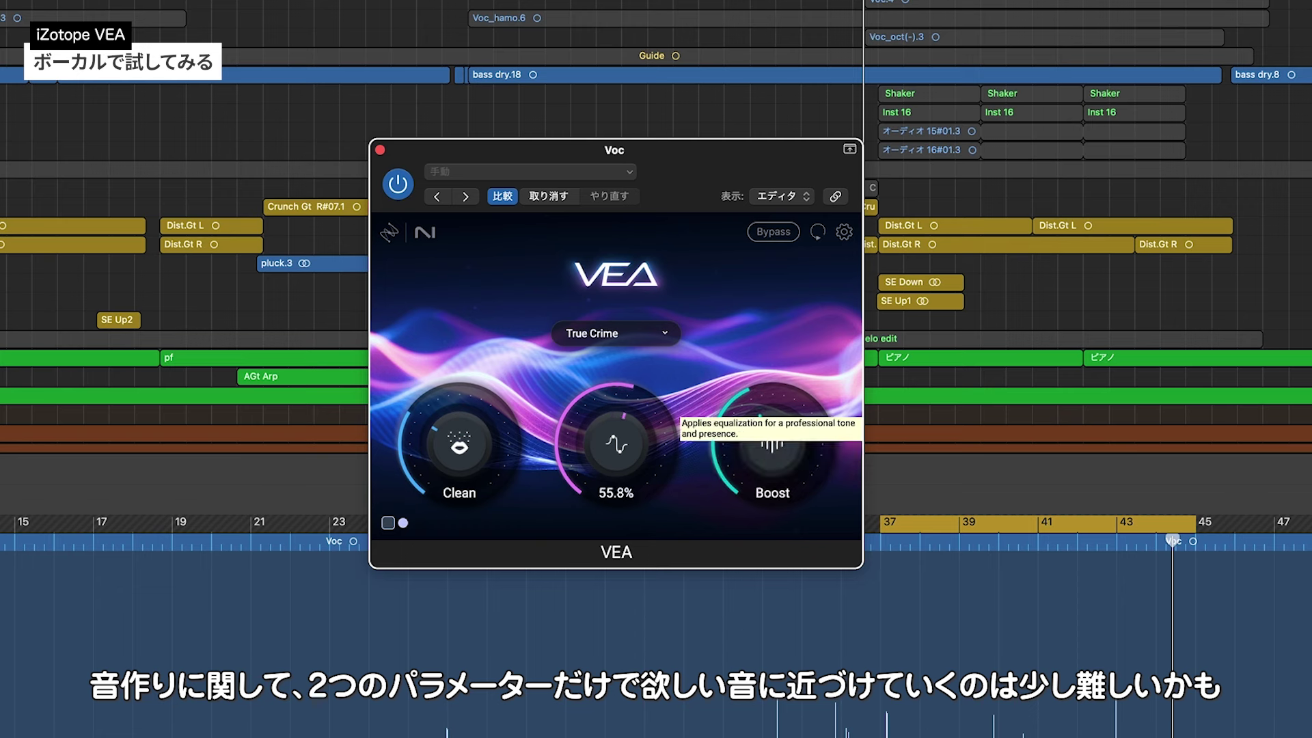
pyautogui.moveTo(612, 386); pyautogui.dragTo(609, 384)
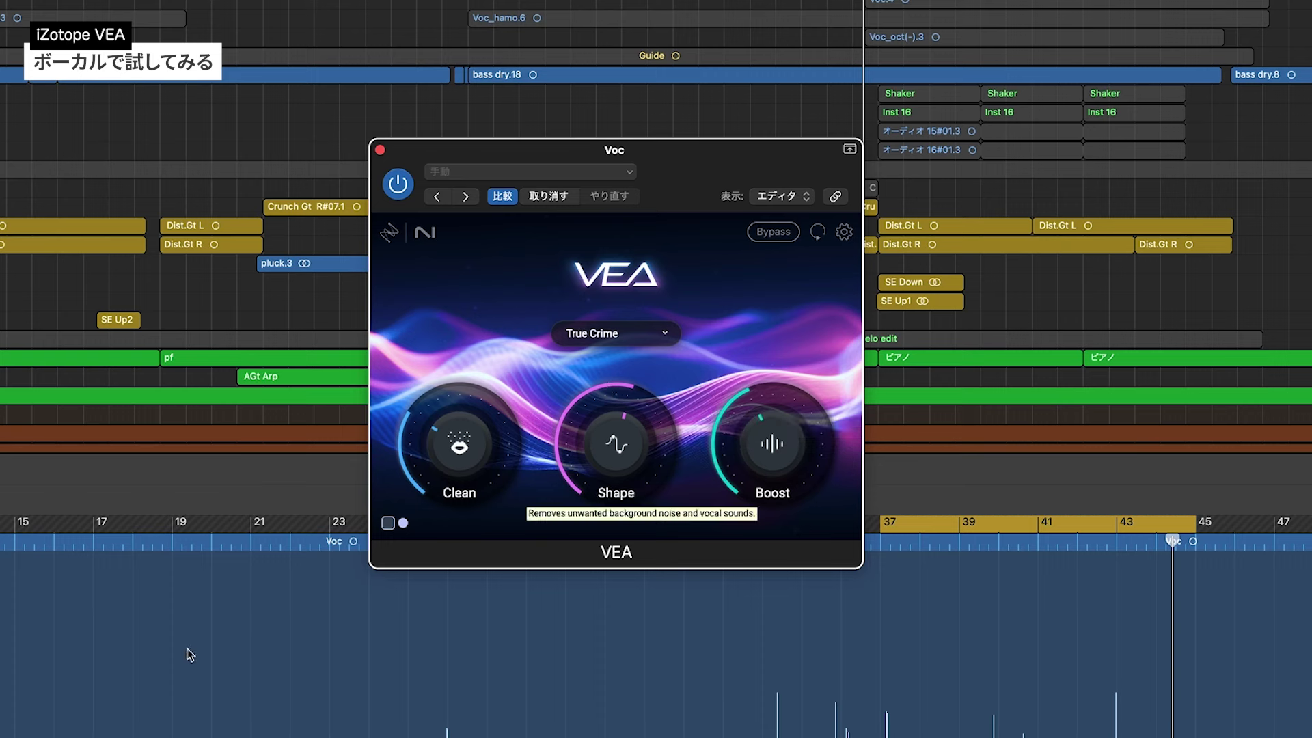
pyautogui.moveTo(632, 445); pyautogui.dragTo(626, 475)
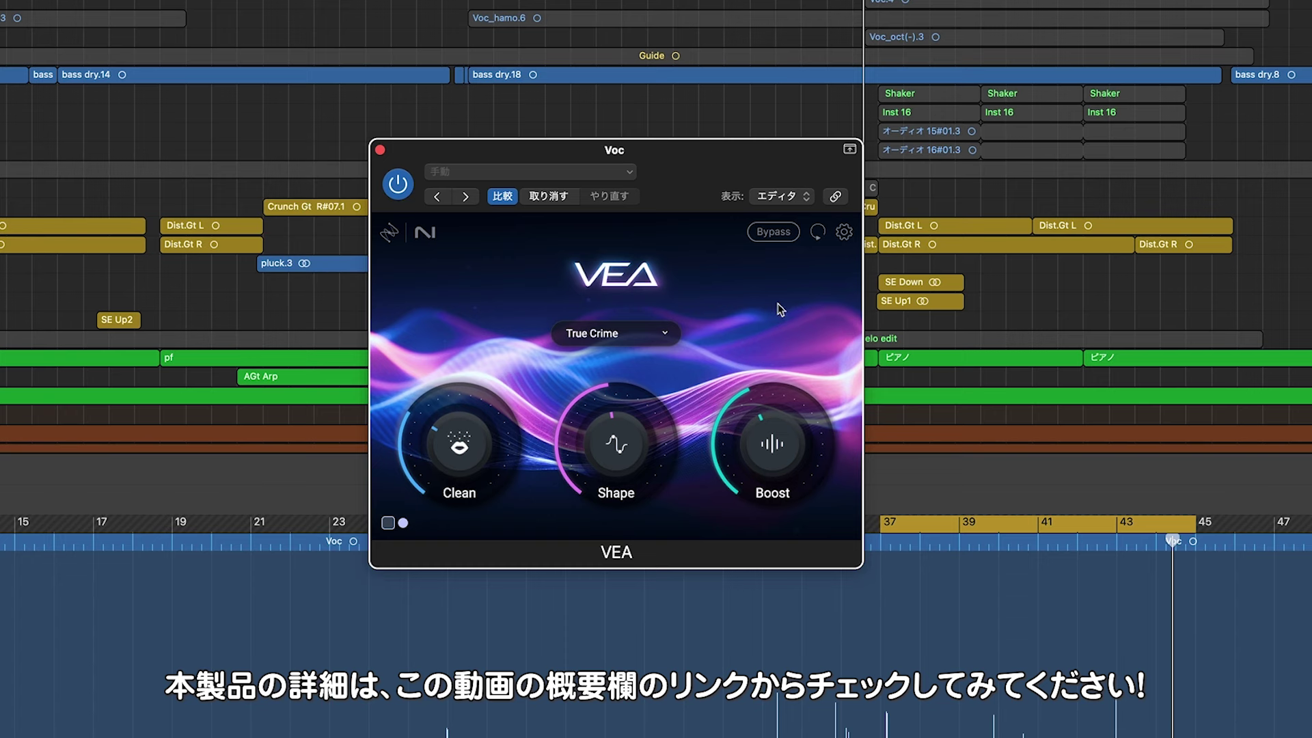
pyautogui.moveTo(770, 382)
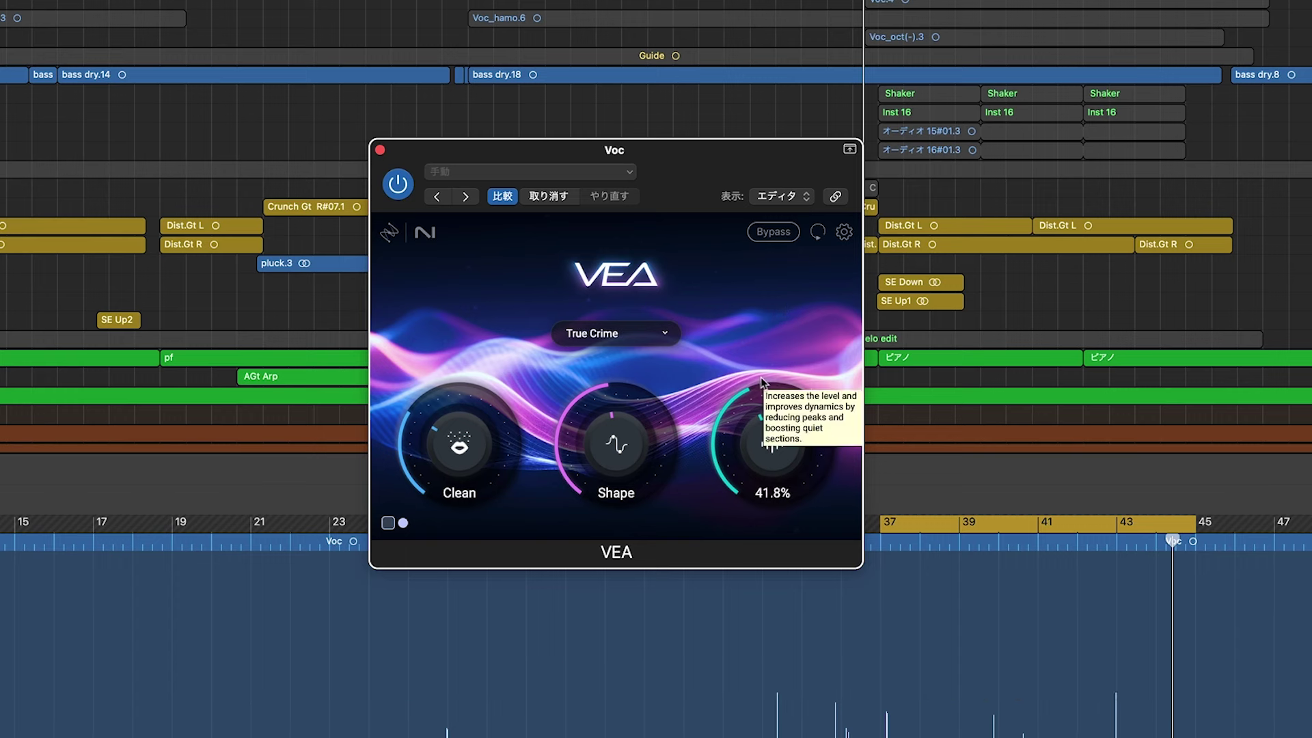